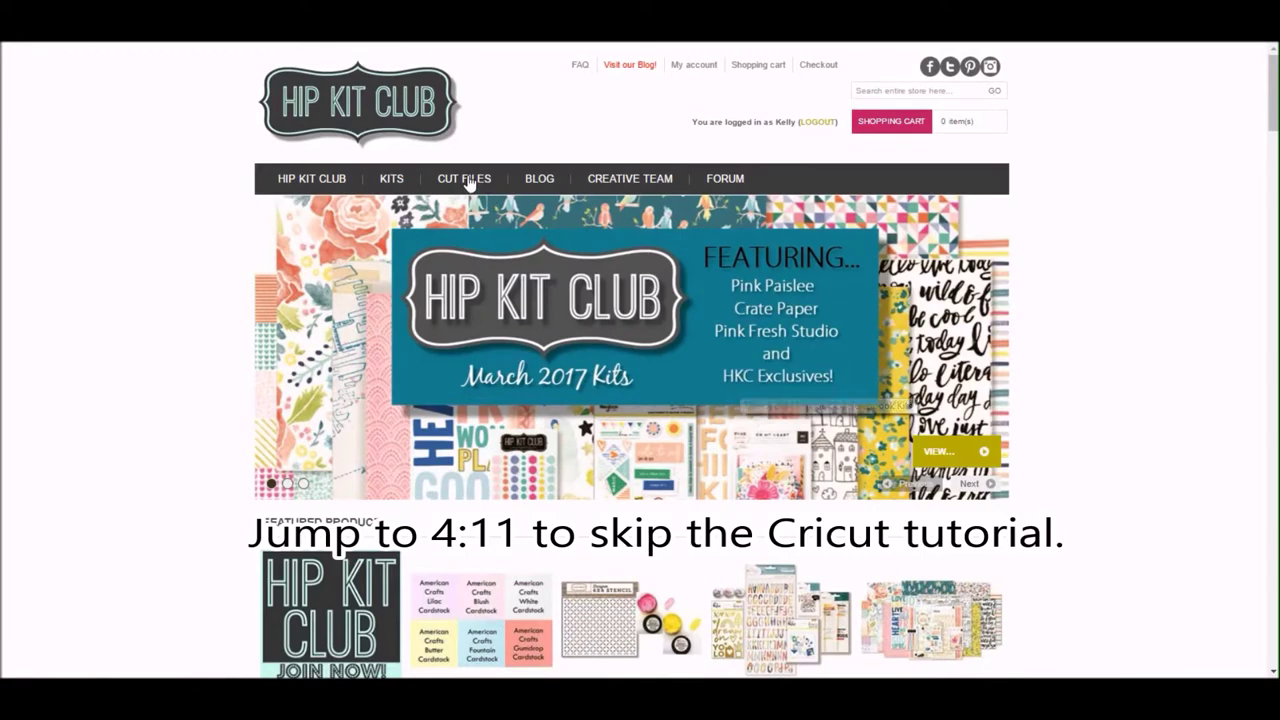
Go to the January 2017 Downloads cut-files page from the CUT FILES menu
{"action": "mouse_move", "coordinate": [467, 184]}
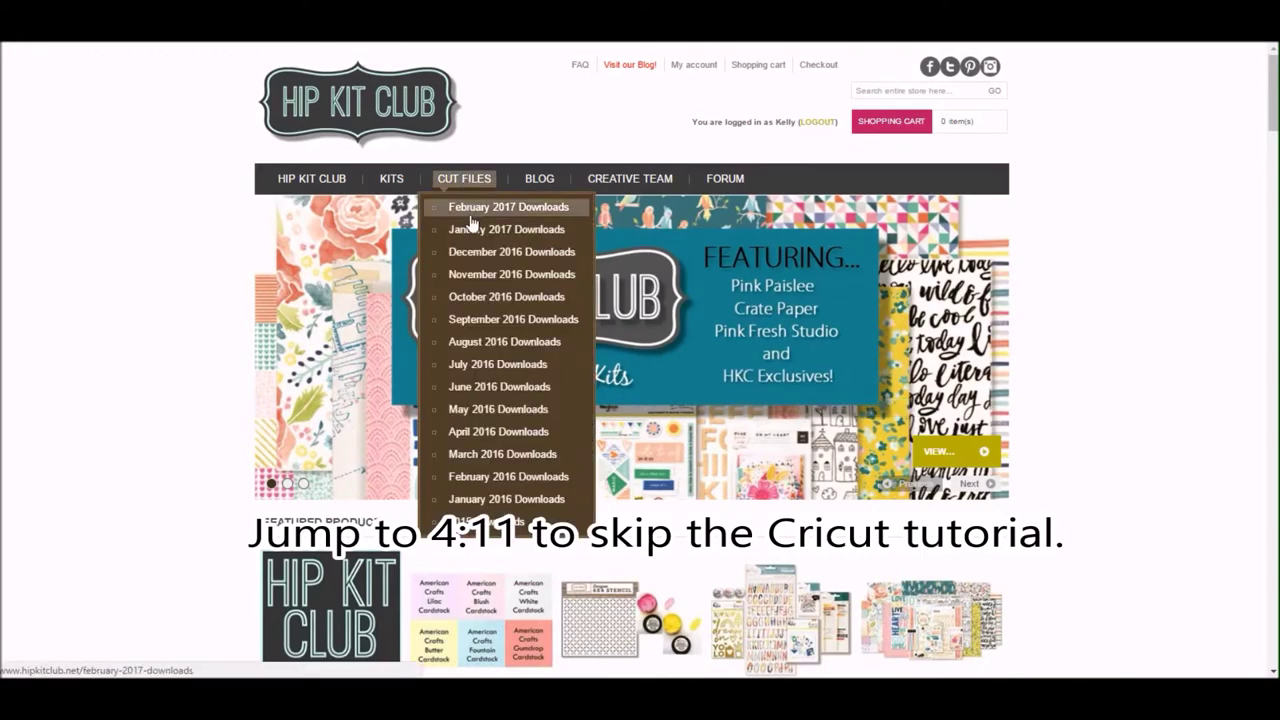
{"action": "left_click", "coordinate": [473, 233]}
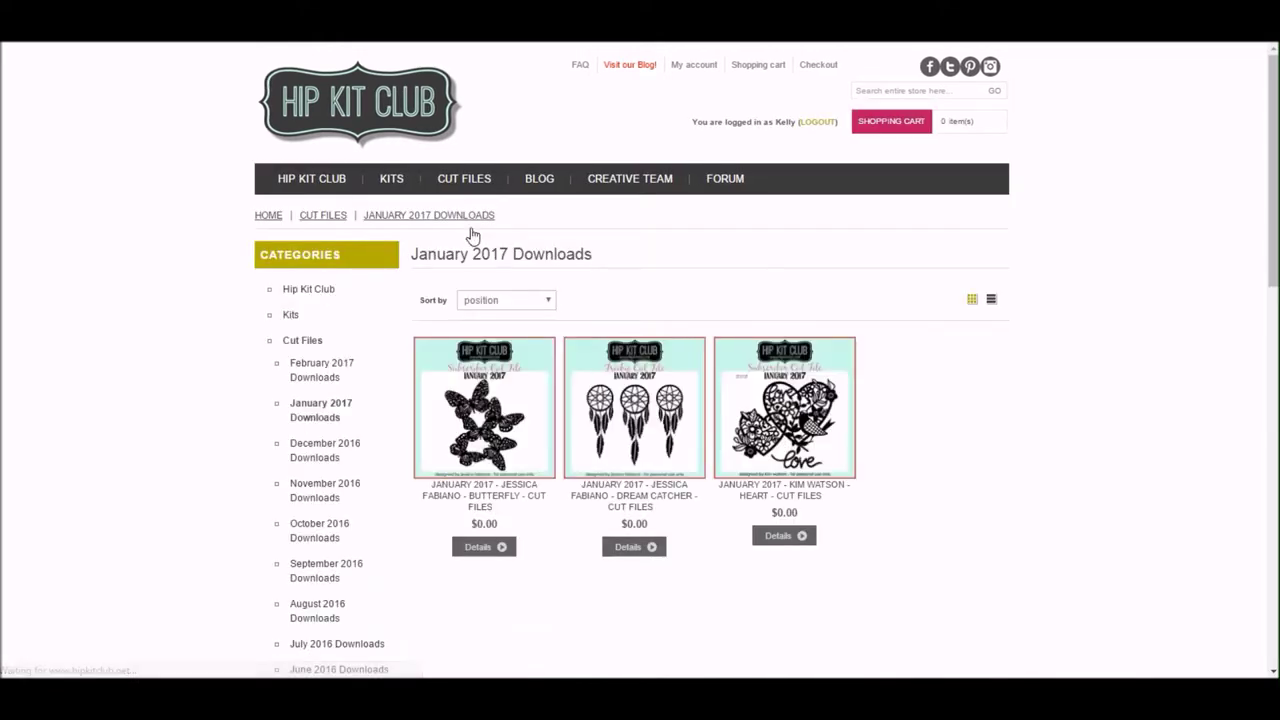
Download the January 2017 heart cut file zip (742 KB) and open it
{"action": "left_click", "coordinate": [806, 447]}
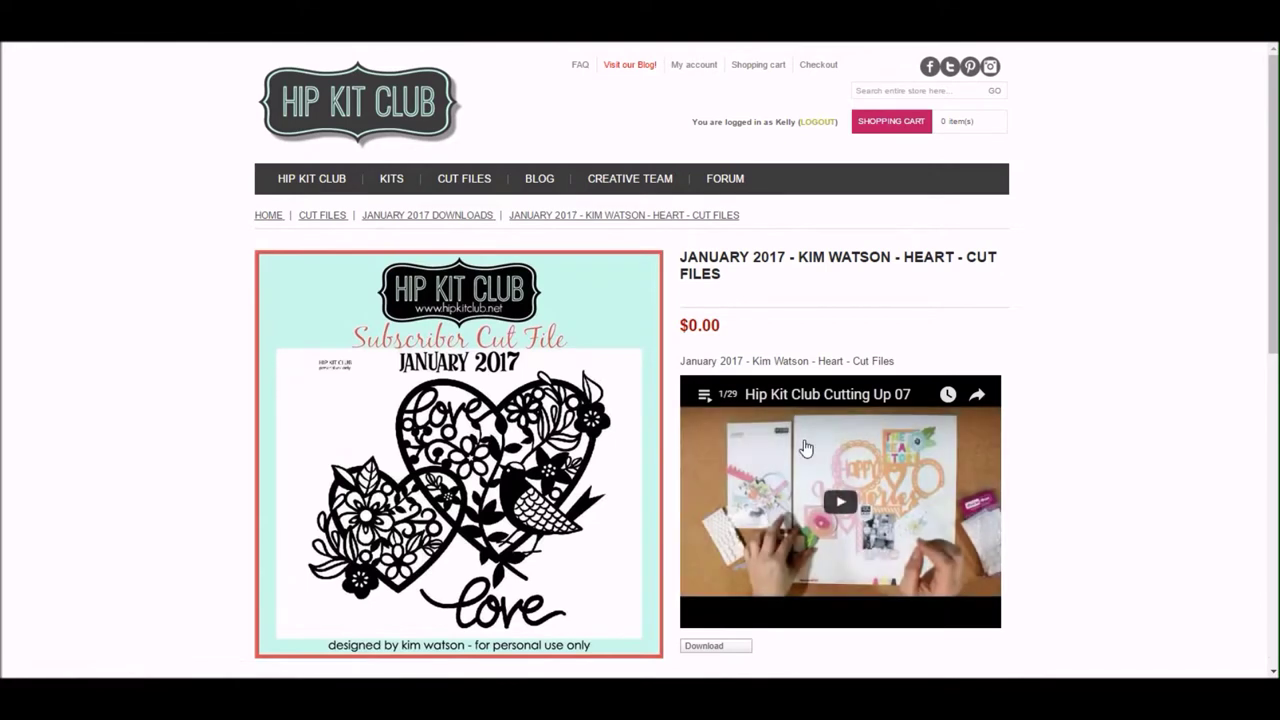
{"action": "left_click", "coordinate": [736, 645]}
{"action": "left_click", "coordinate": [726, 650]}
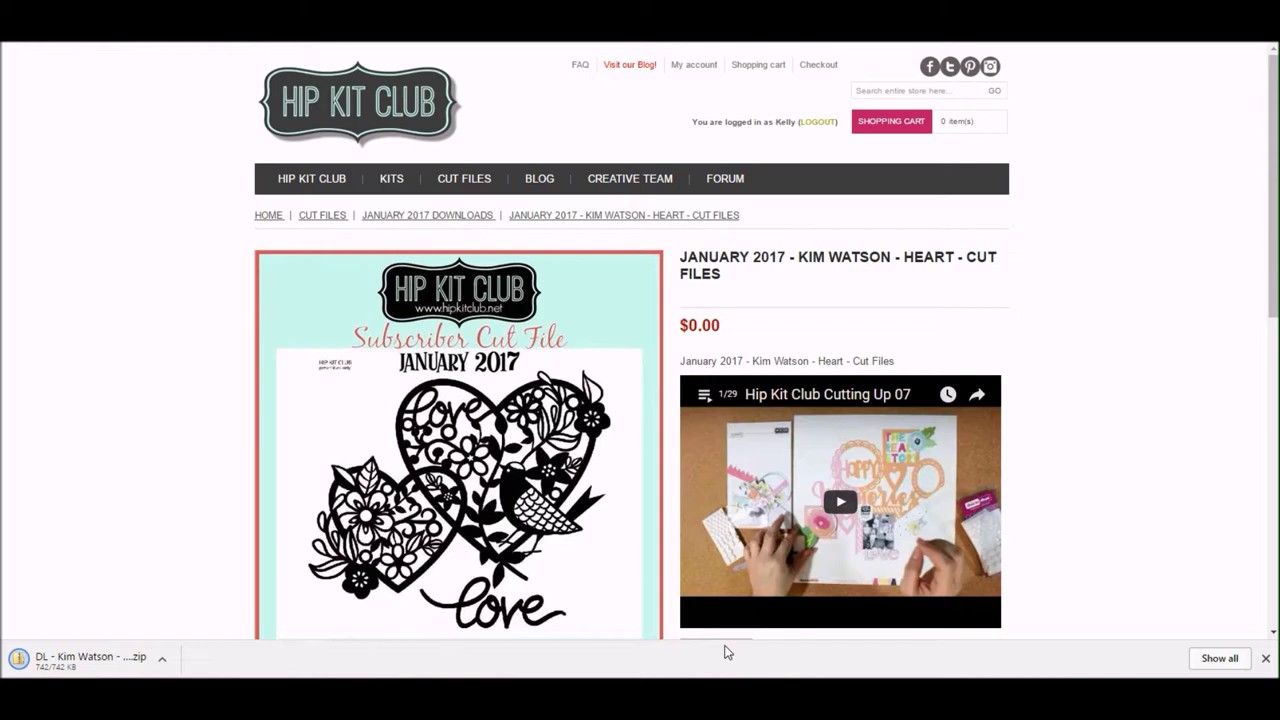
{"action": "left_click", "coordinate": [76, 663]}
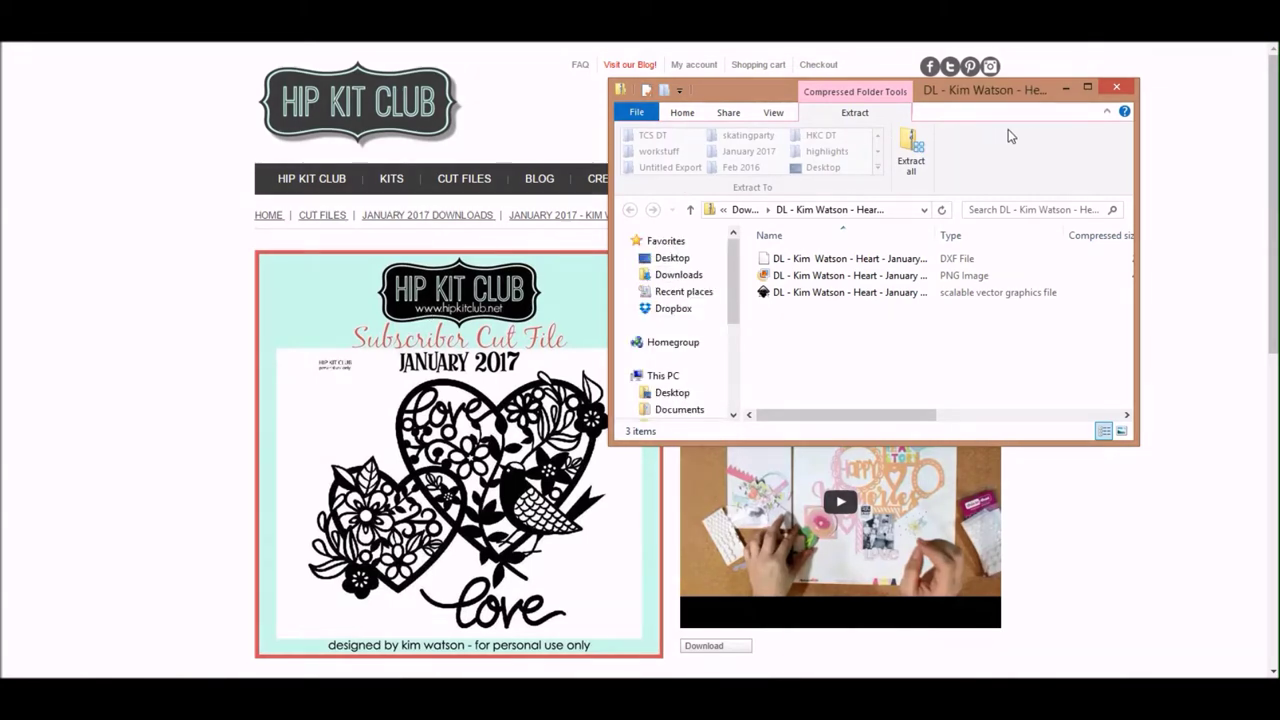
Enlarge the Explorer window to show all columns and extract all files from the heart zip
{"action": "left_click_drag", "start_coordinate": [958, 441], "coordinate": [951, 575]}
{"action": "left_click_drag", "start_coordinate": [1138, 390], "coordinate": [1187, 386]}
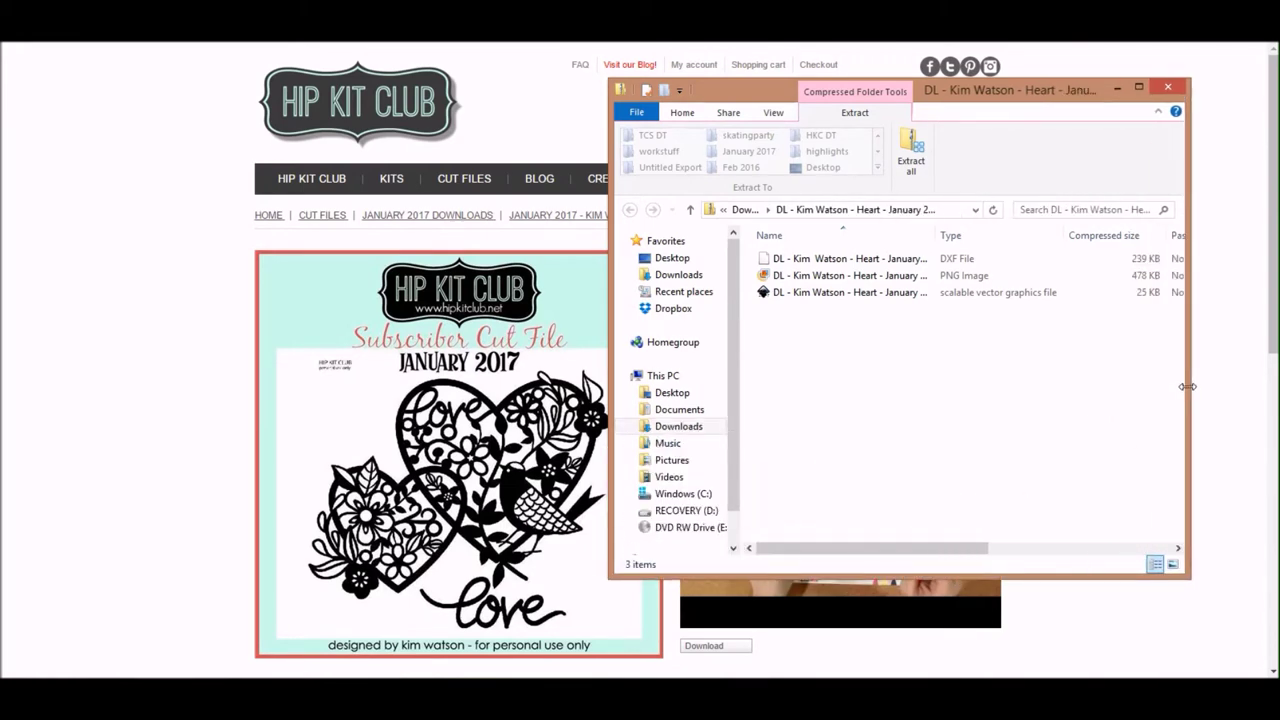
{"action": "left_click", "coordinate": [911, 155]}
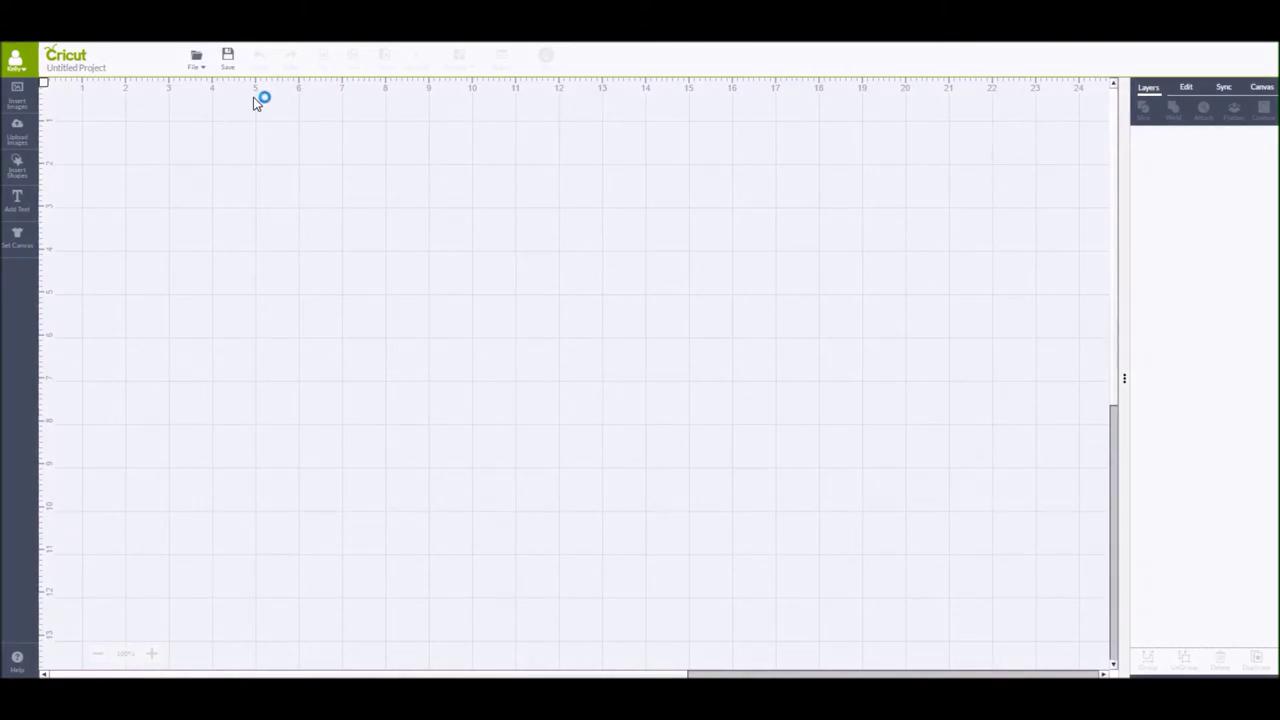
Upload the heart .svg file and save it onto the canvas
{"action": "left_click", "coordinate": [30, 131]}
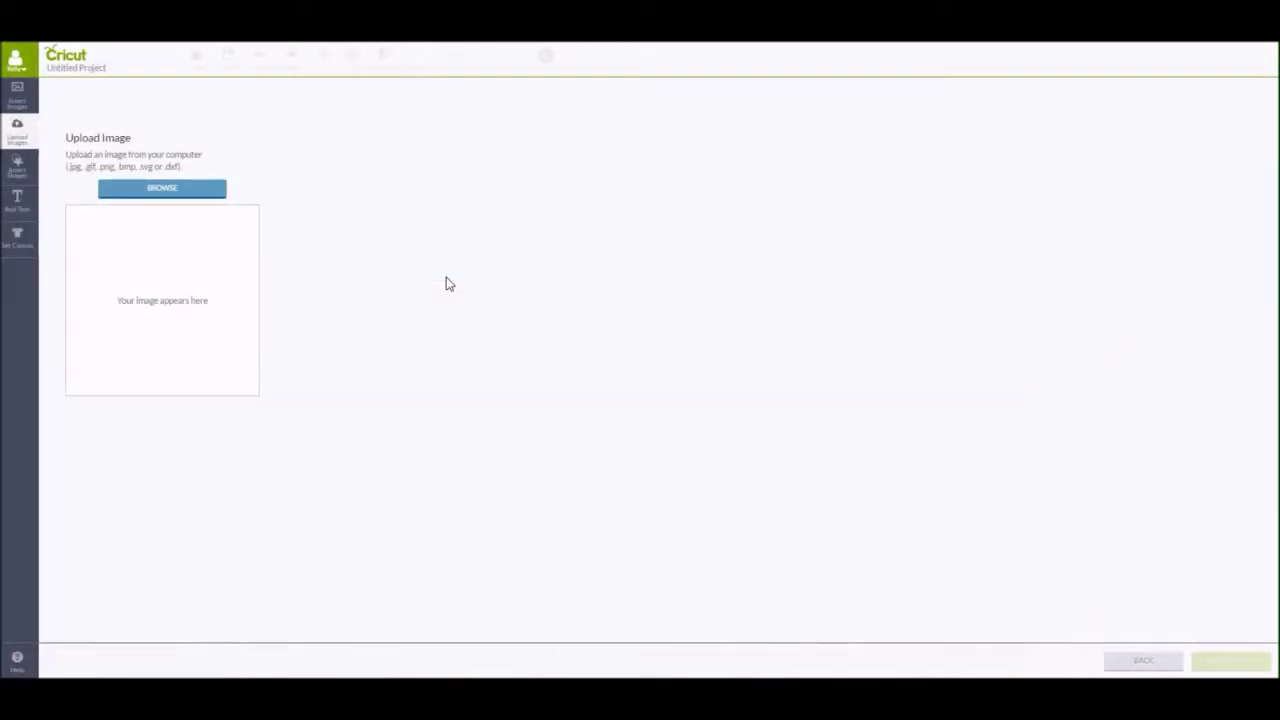
{"action": "left_click", "coordinate": [223, 195]}
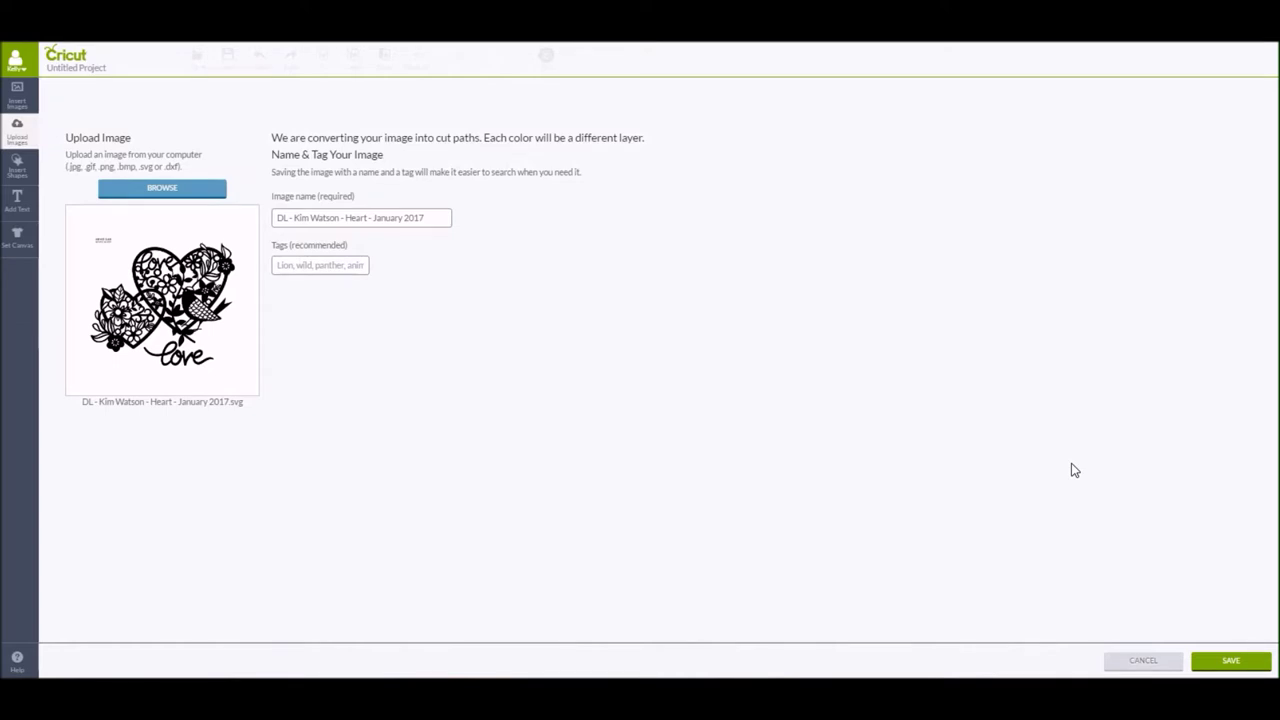
{"action": "left_click", "coordinate": [1236, 661]}
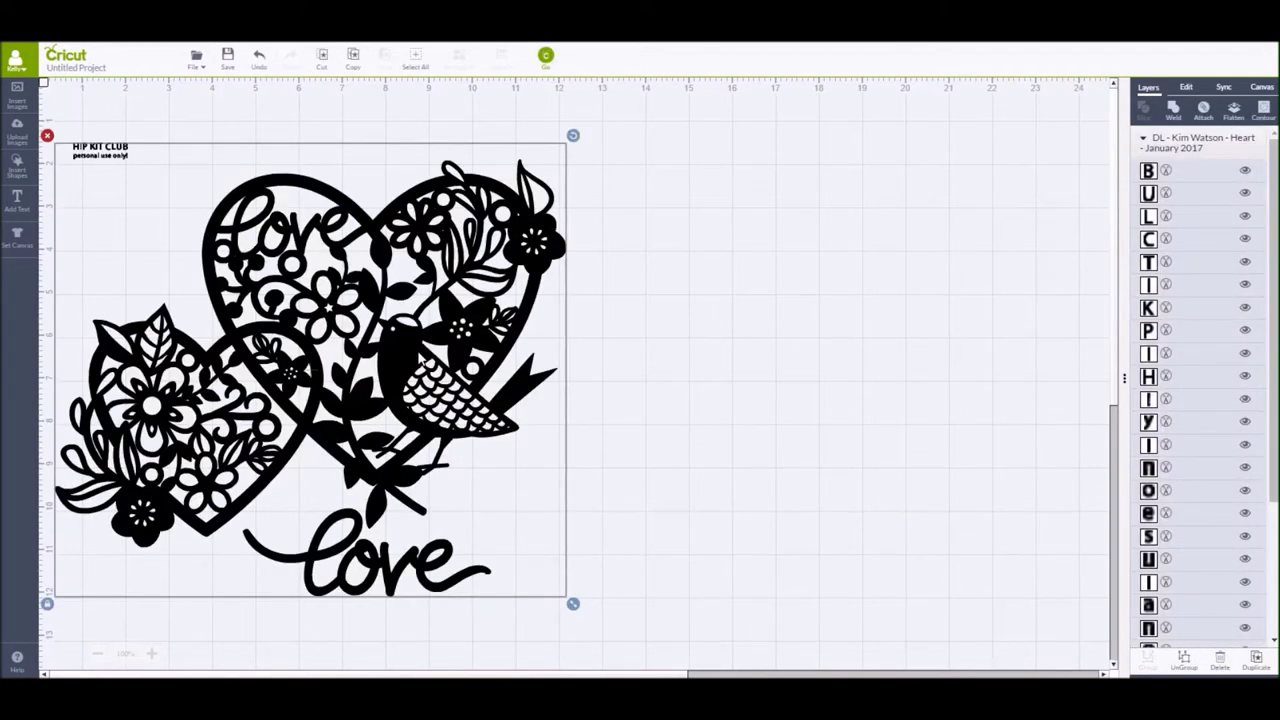
Ungroup the design, spread the bird and flower hearts apart, and delete the HIP KIT CLUB label
{"action": "right_click", "coordinate": [420, 358]}
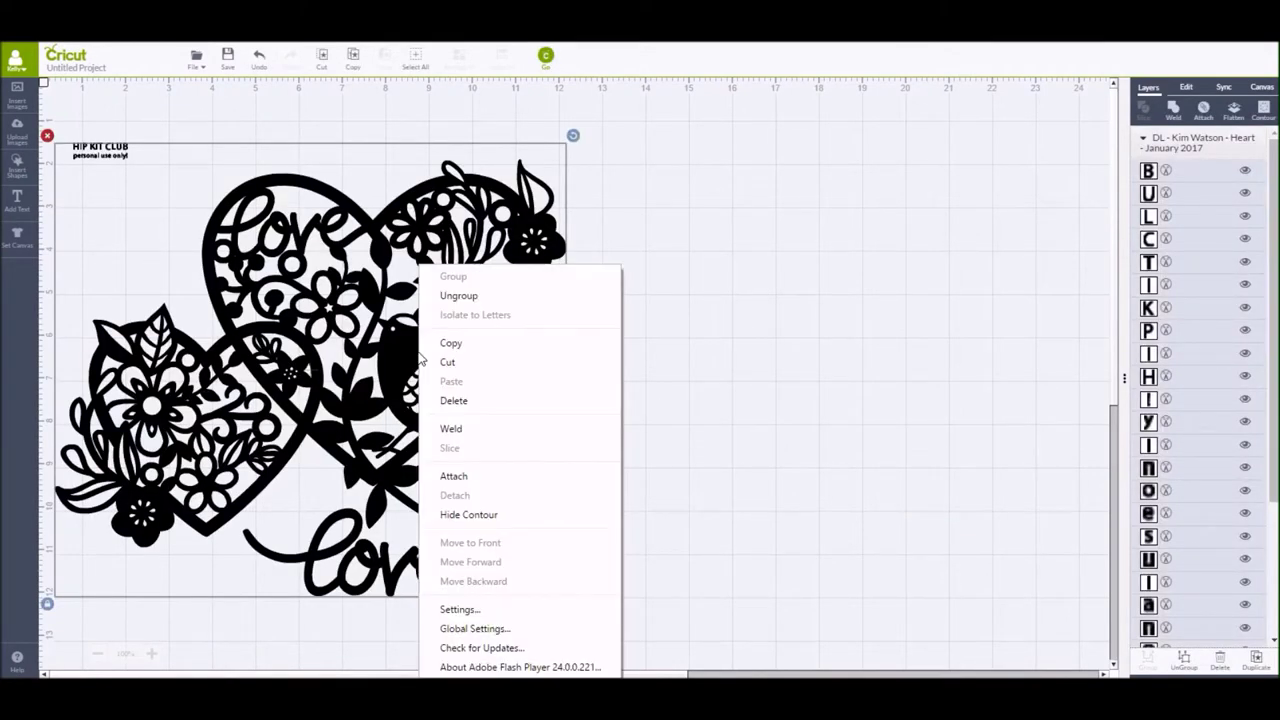
{"action": "left_click", "coordinate": [462, 296]}
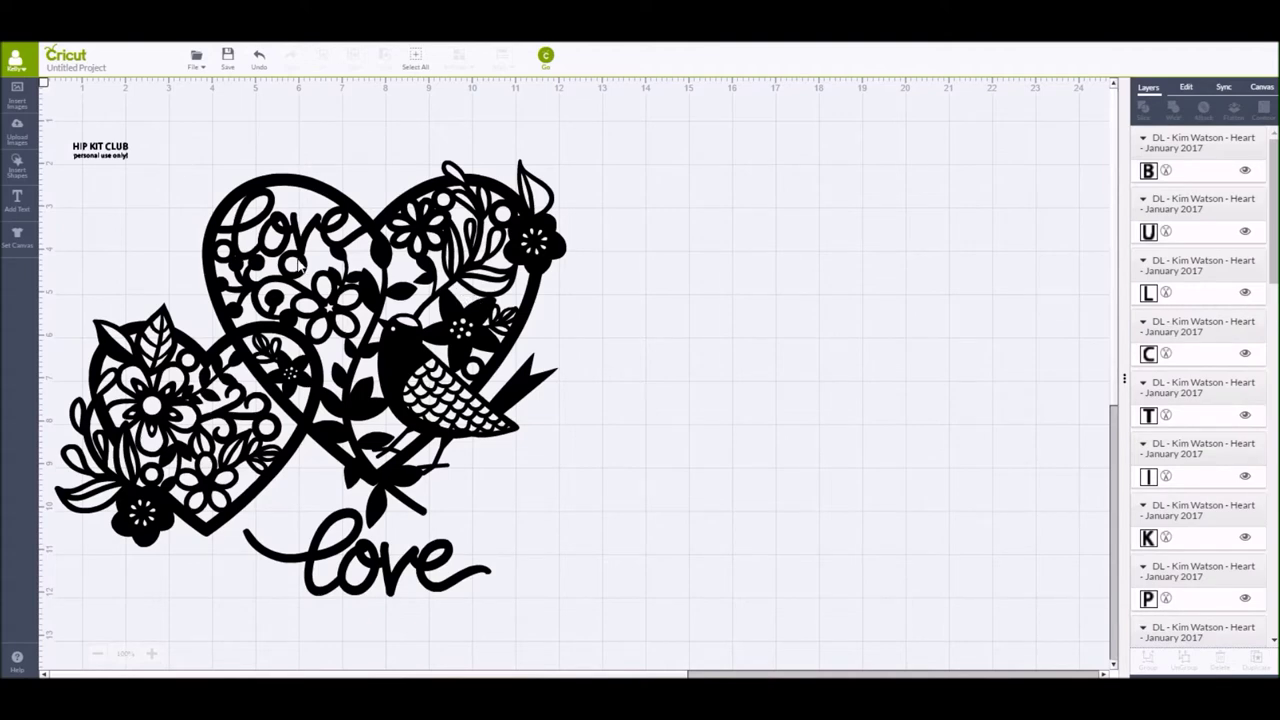
{"action": "left_click_drag", "start_coordinate": [350, 296], "coordinate": [821, 290]}
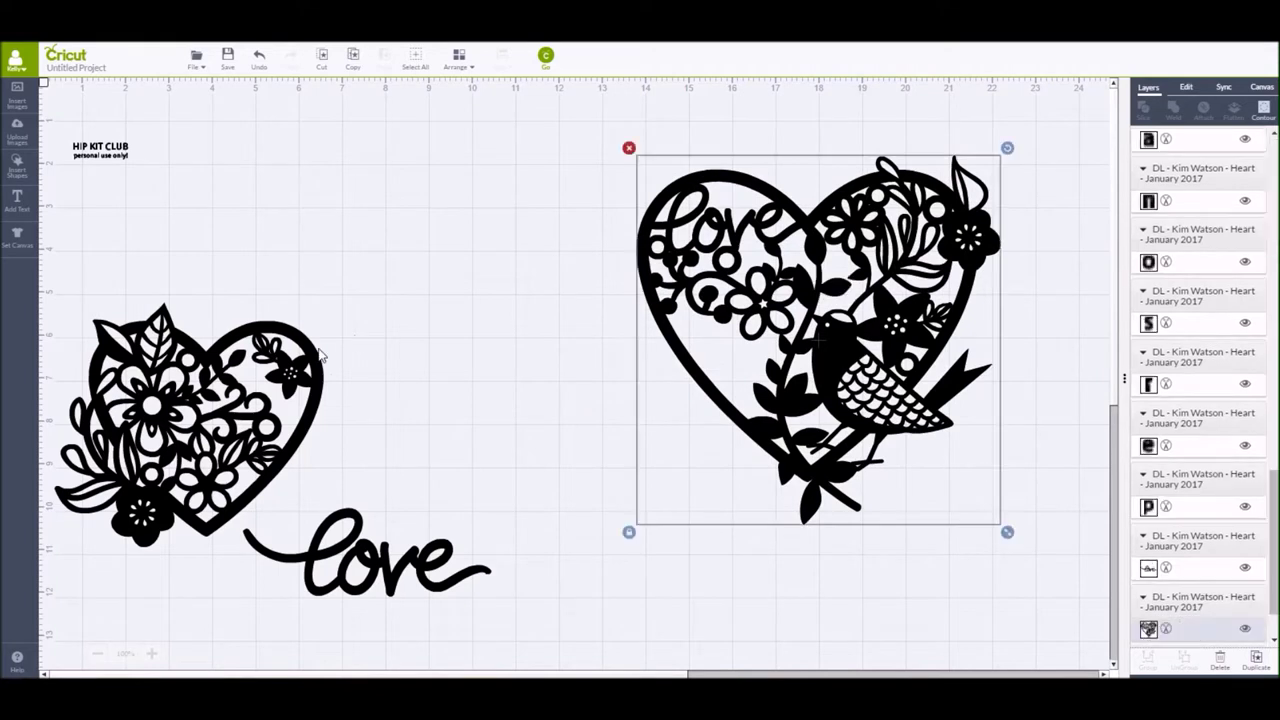
{"action": "left_click_drag", "start_coordinate": [190, 418], "coordinate": [384, 340]}
{"action": "left_click_drag", "start_coordinate": [378, 289], "coordinate": [382, 231]}
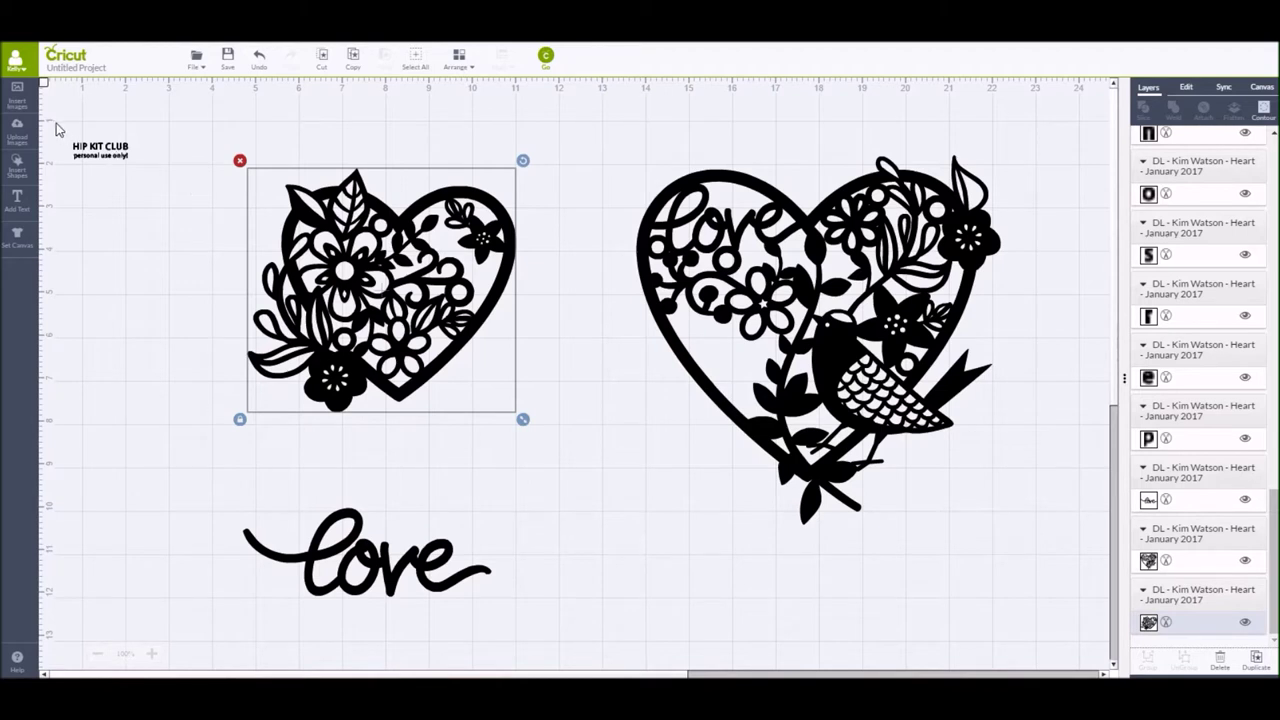
{"action": "left_click_drag", "start_coordinate": [54, 120], "coordinate": [164, 180]}
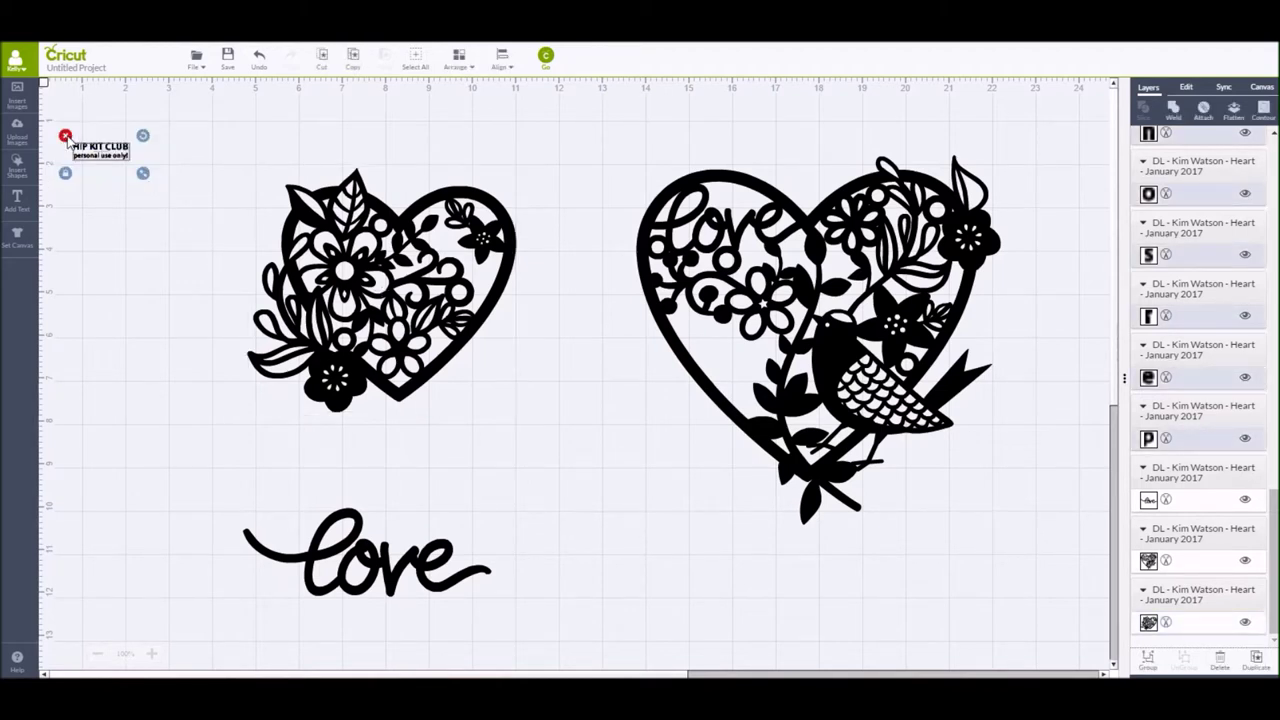
{"action": "left_click", "coordinate": [65, 136]}
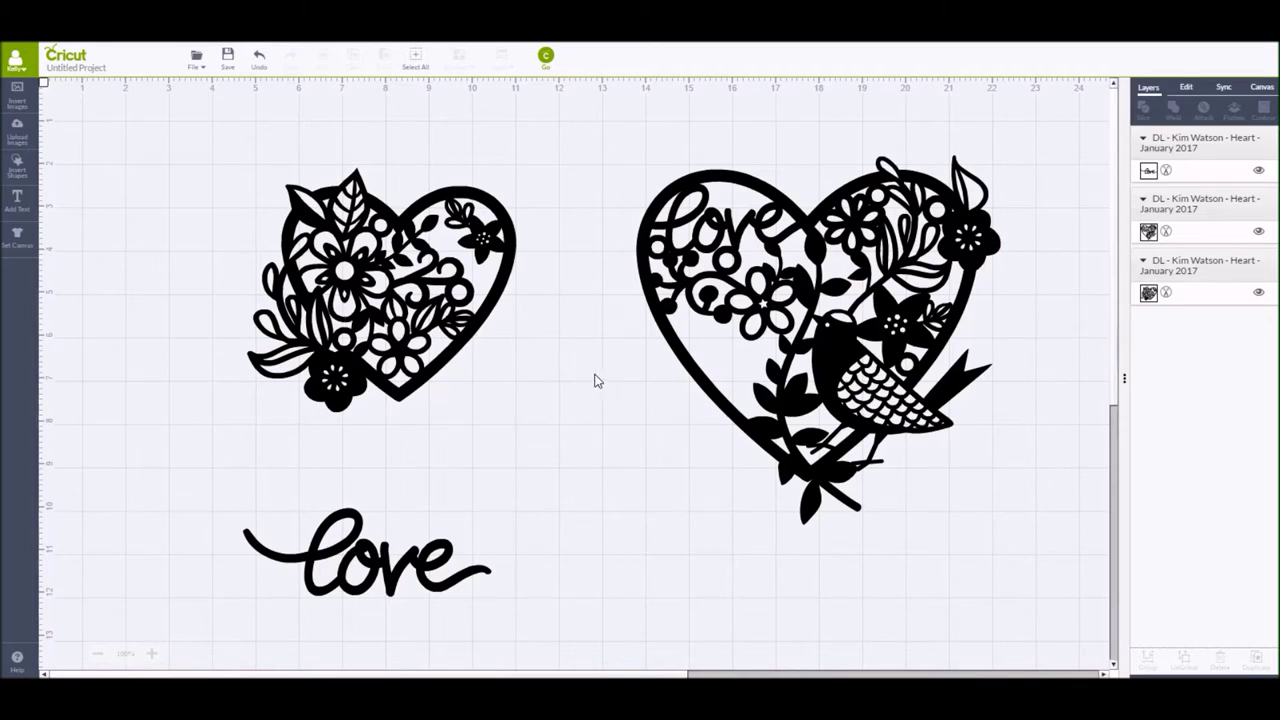
Slice a circle from the flower heart's upper right and move the round piece below the hearts
{"action": "left_click", "coordinate": [467, 266]}
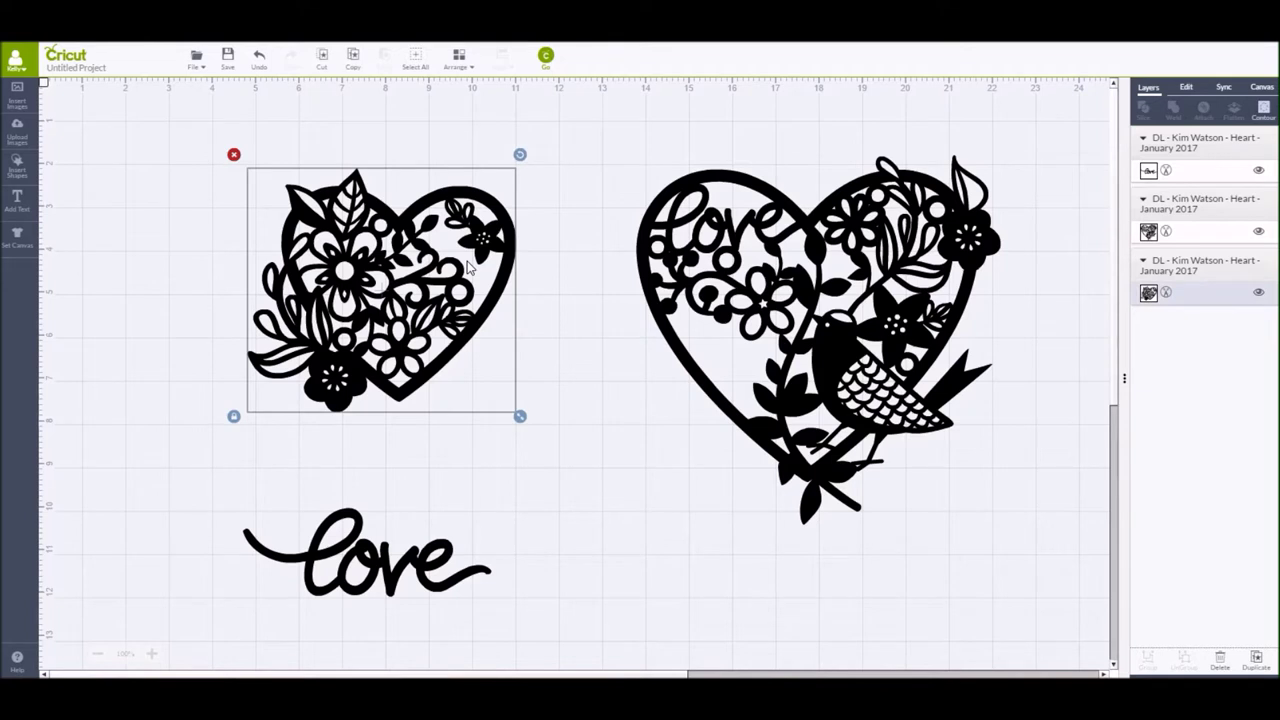
{"action": "left_click", "coordinate": [15, 170]}
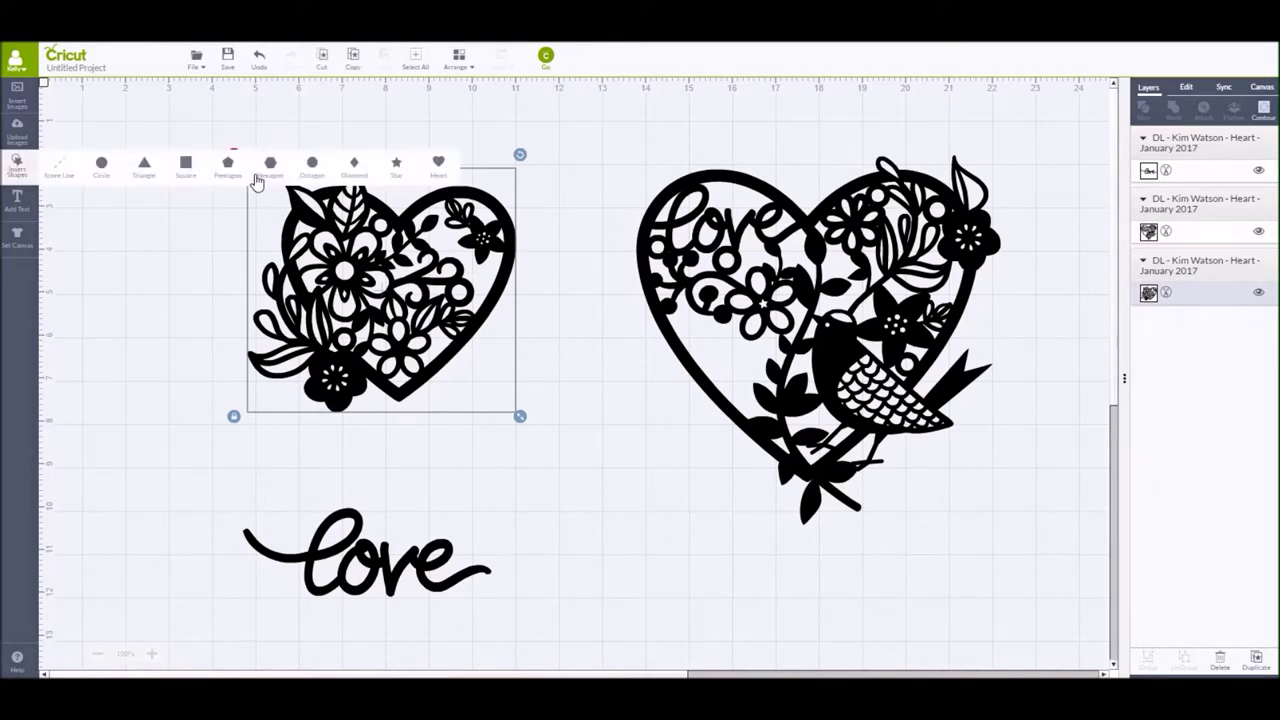
{"action": "left_click", "coordinate": [101, 174]}
{"action": "left_click_drag", "start_coordinate": [347, 348], "coordinate": [456, 240]}
{"action": "left_click_drag", "start_coordinate": [509, 337], "coordinate": [474, 255]}
{"action": "left_click", "coordinate": [449, 340], "text": "shift"}
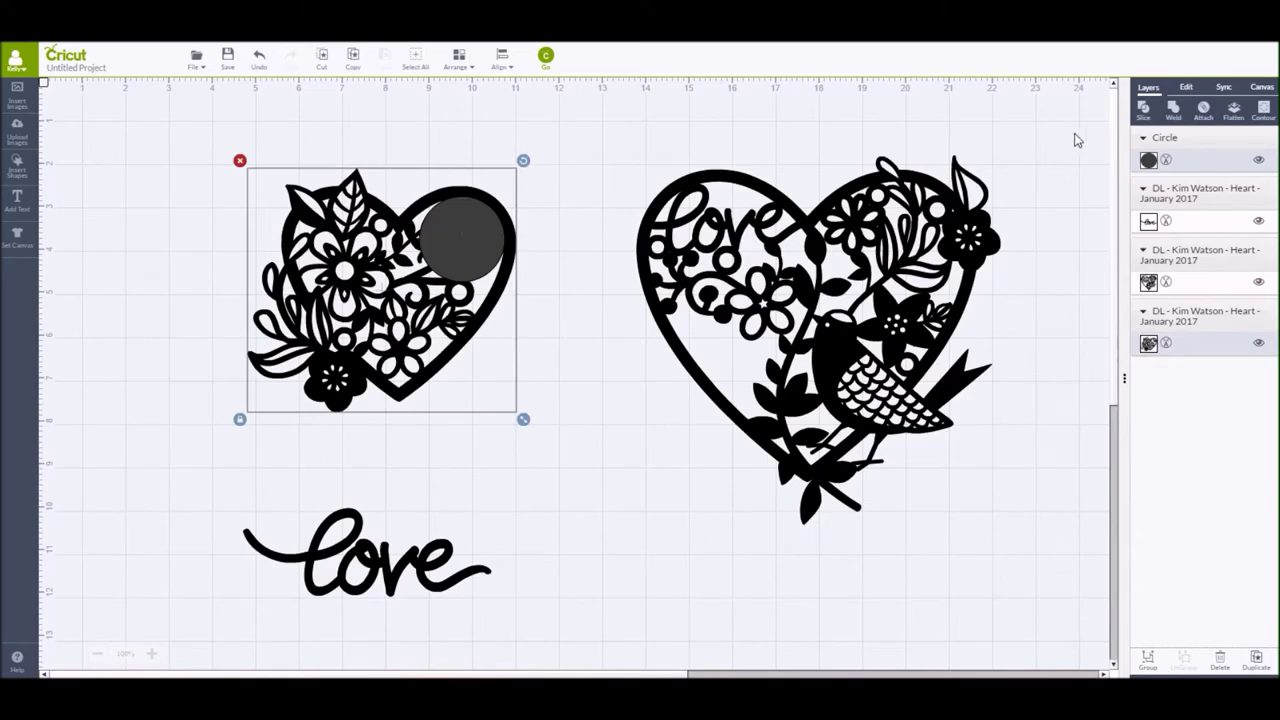
{"action": "left_click", "coordinate": [1144, 113]}
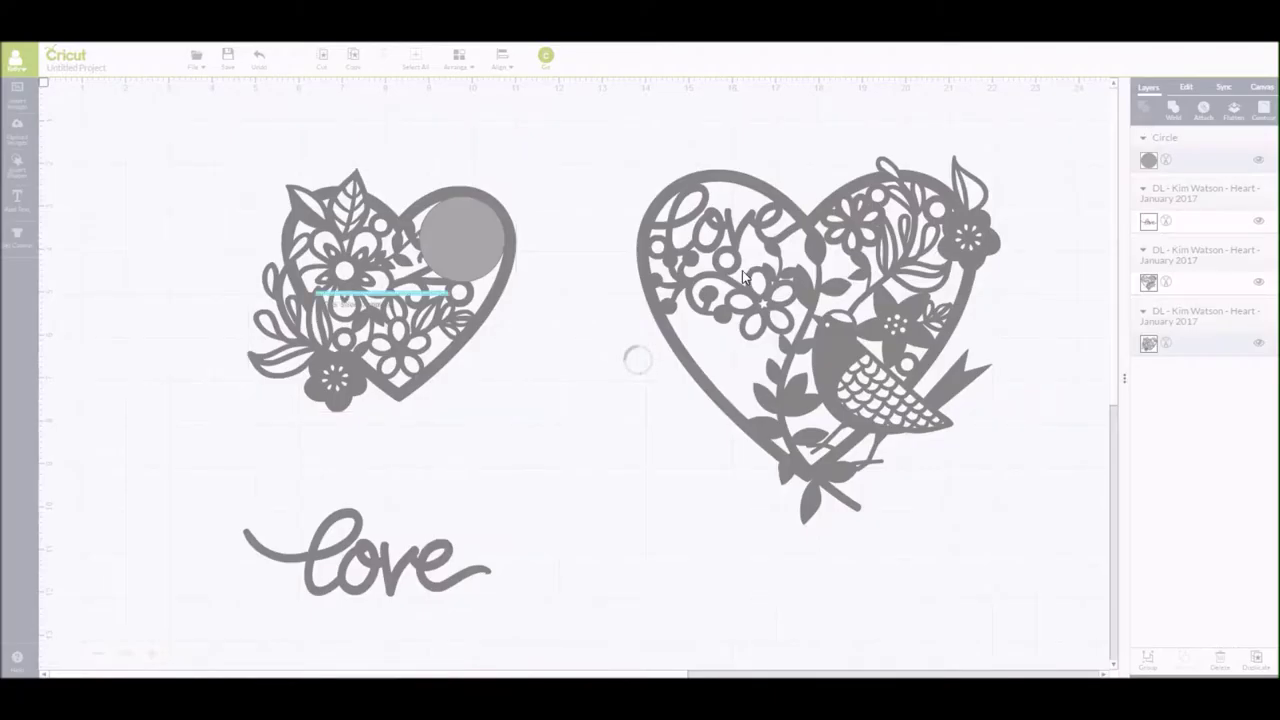
{"action": "left_click_drag", "start_coordinate": [490, 228], "coordinate": [592, 452]}
{"action": "left_click", "coordinate": [1263, 108]}
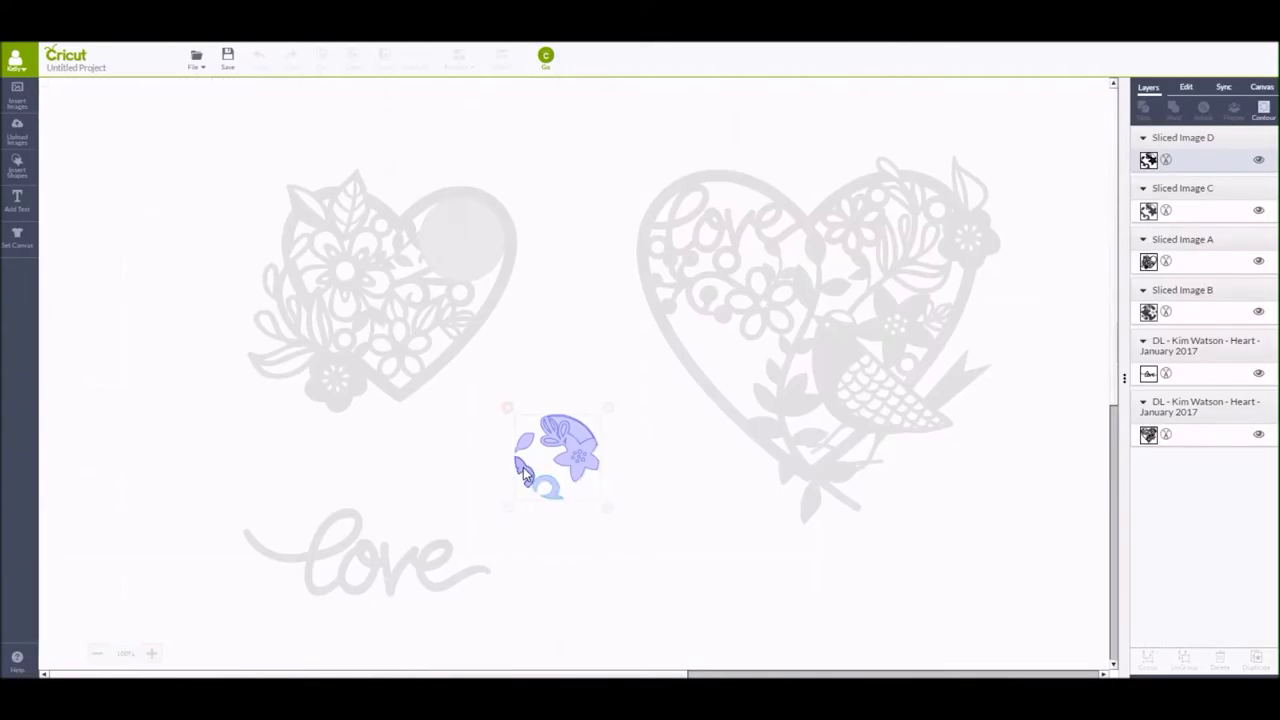
Hide the leaf with Contour, then slice the flower piece with a small circle
{"action": "left_click", "coordinate": [524, 446]}
{"action": "left_click", "coordinate": [680, 554]}
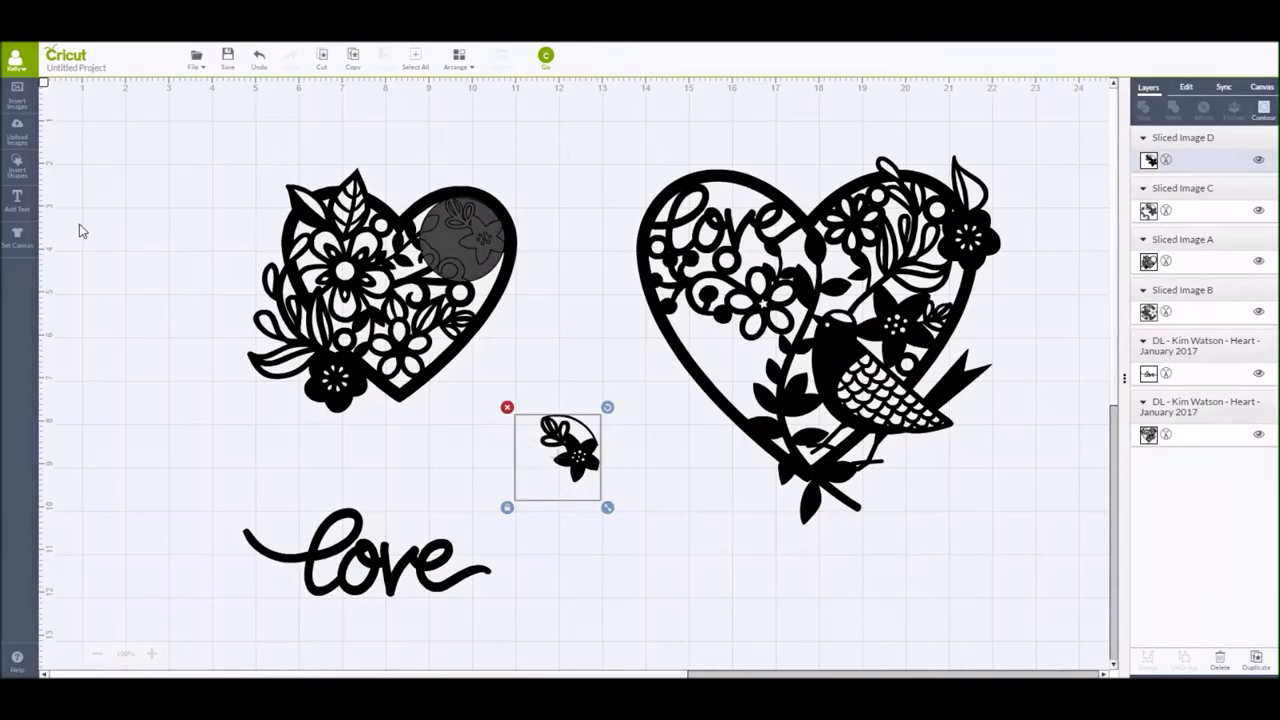
{"action": "left_click", "coordinate": [17, 163]}
{"action": "left_click", "coordinate": [101, 165]}
{"action": "left_click_drag", "start_coordinate": [329, 371], "coordinate": [618, 416]}
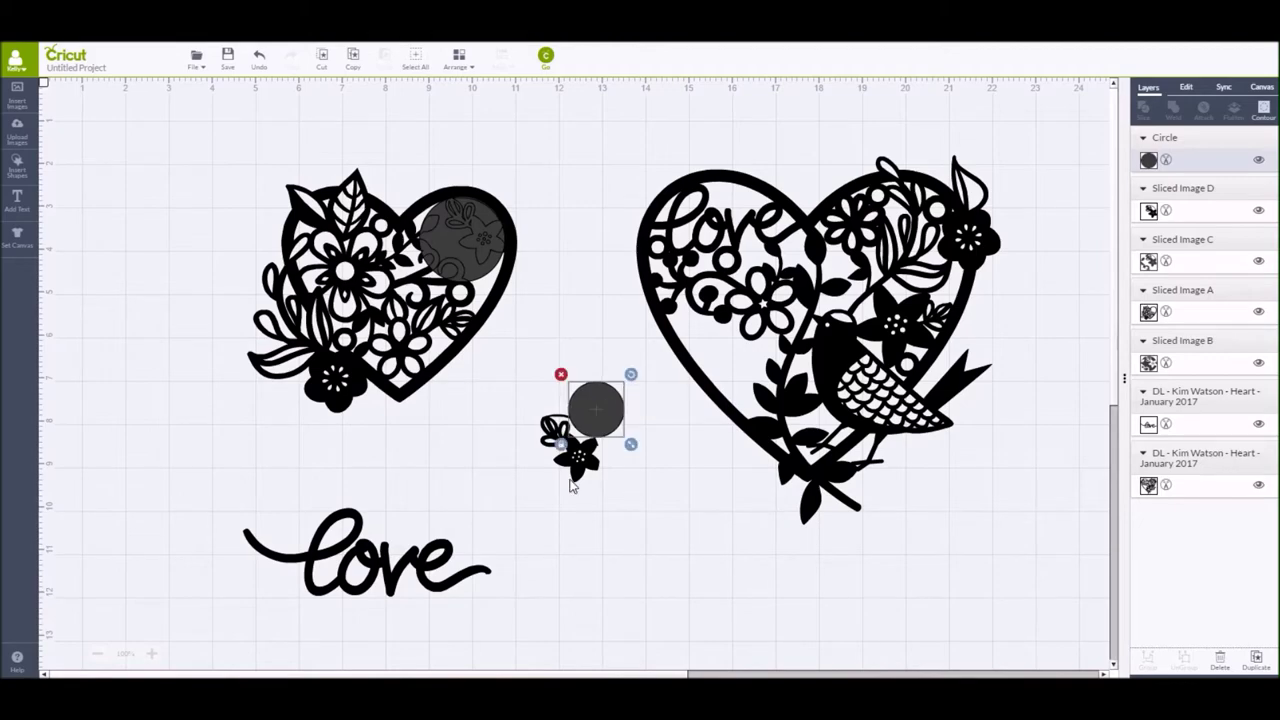
{"action": "left_click", "coordinate": [590, 467], "text": "shift"}
{"action": "left_click", "coordinate": [1147, 108]}
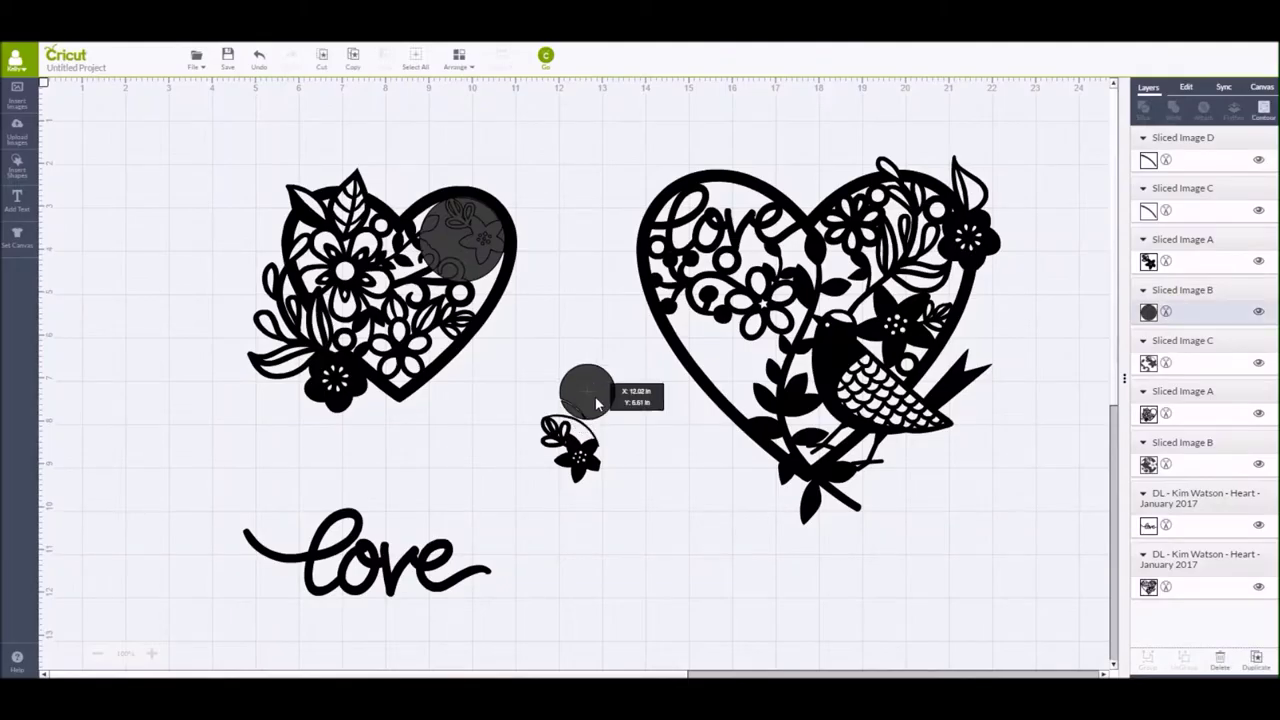
Move the scraps aside, slice the flower again, and place the small flower cluster in the bird heart
{"action": "left_click_drag", "start_coordinate": [598, 405], "coordinate": [574, 357]}
{"action": "left_click", "coordinate": [593, 432]}
{"action": "left_click_drag", "start_coordinate": [593, 432], "coordinate": [624, 428]}
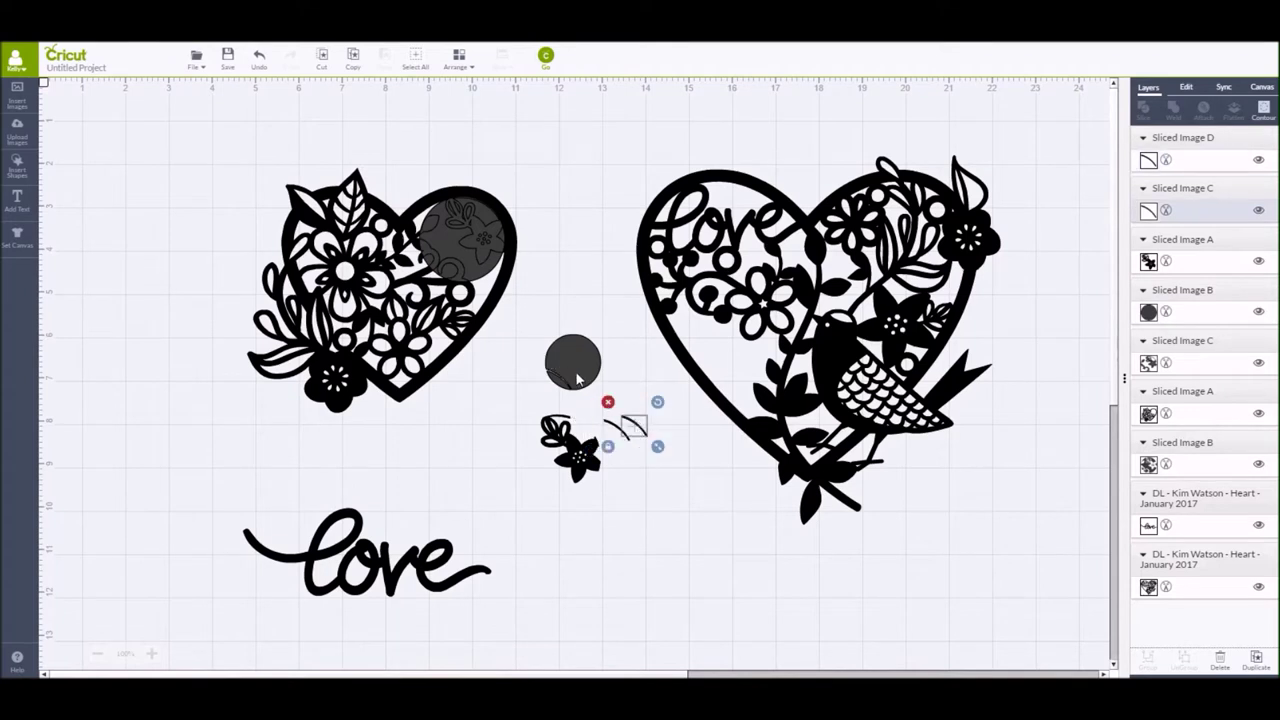
{"action": "left_click_drag", "start_coordinate": [576, 369], "coordinate": [560, 391]}
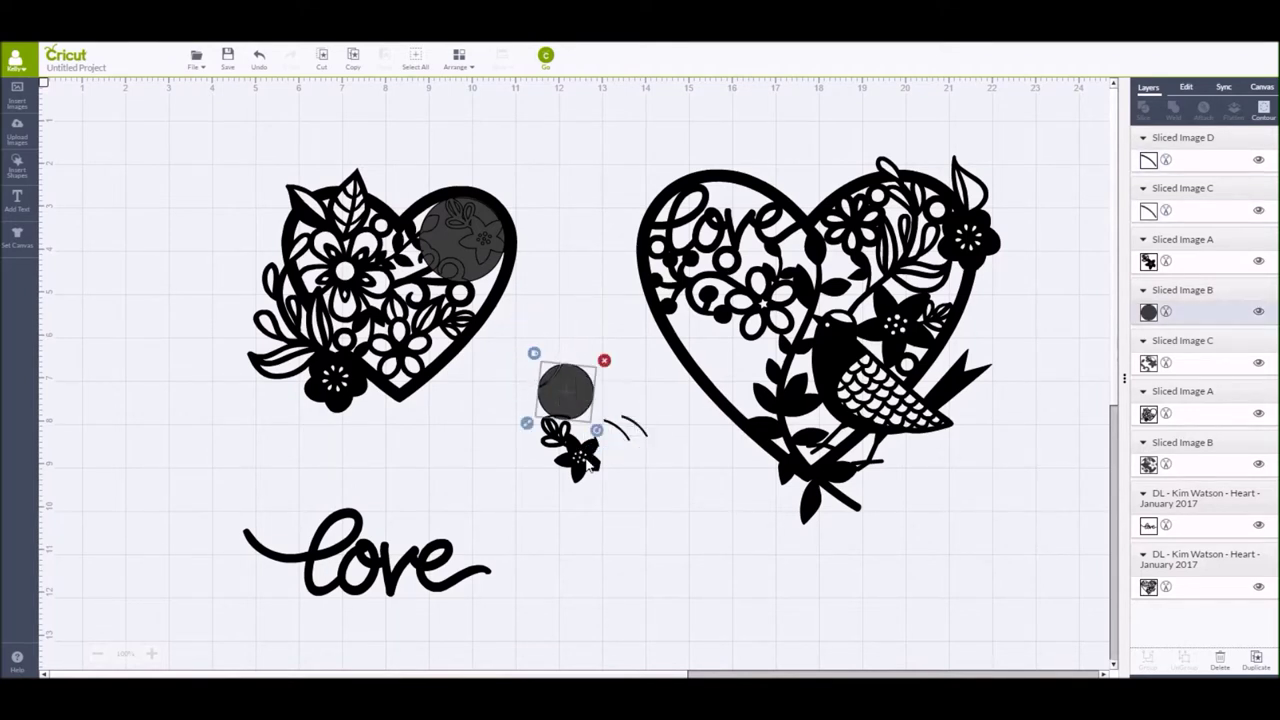
{"action": "left_click", "coordinate": [588, 460], "text": "shift"}
{"action": "left_click", "coordinate": [1142, 108]}
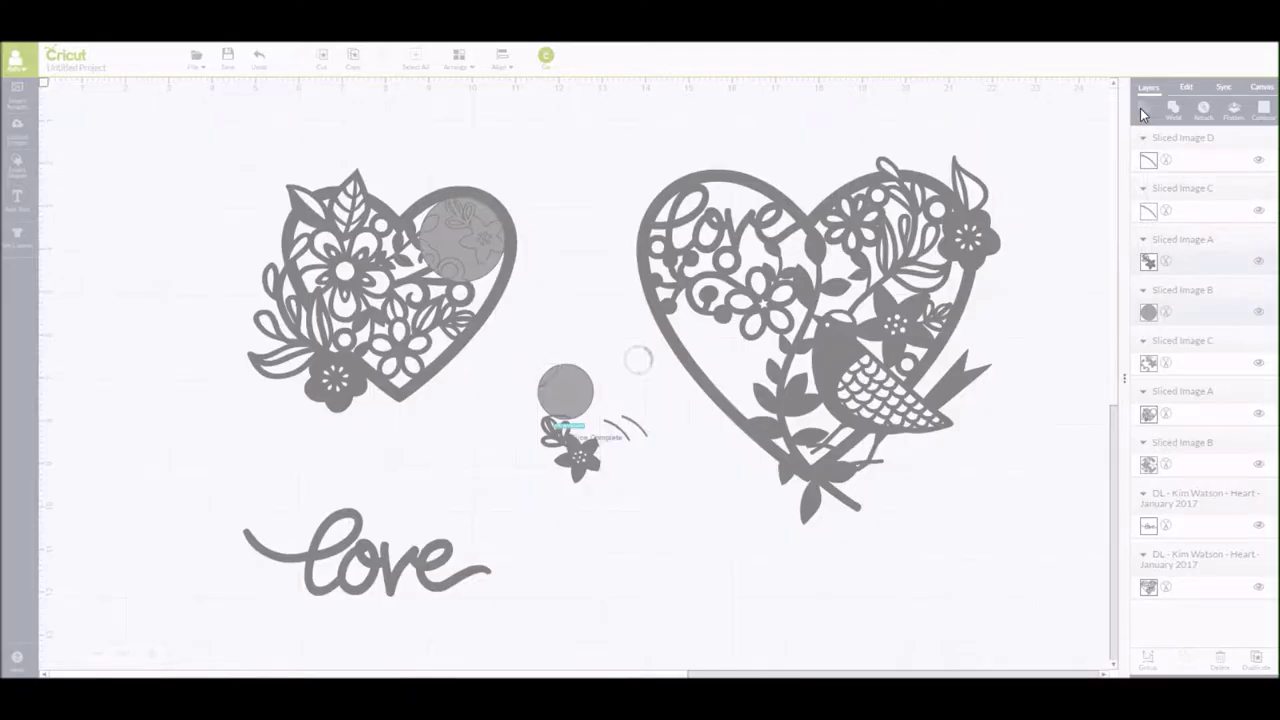
{"action": "left_click_drag", "start_coordinate": [572, 392], "coordinate": [632, 492]}
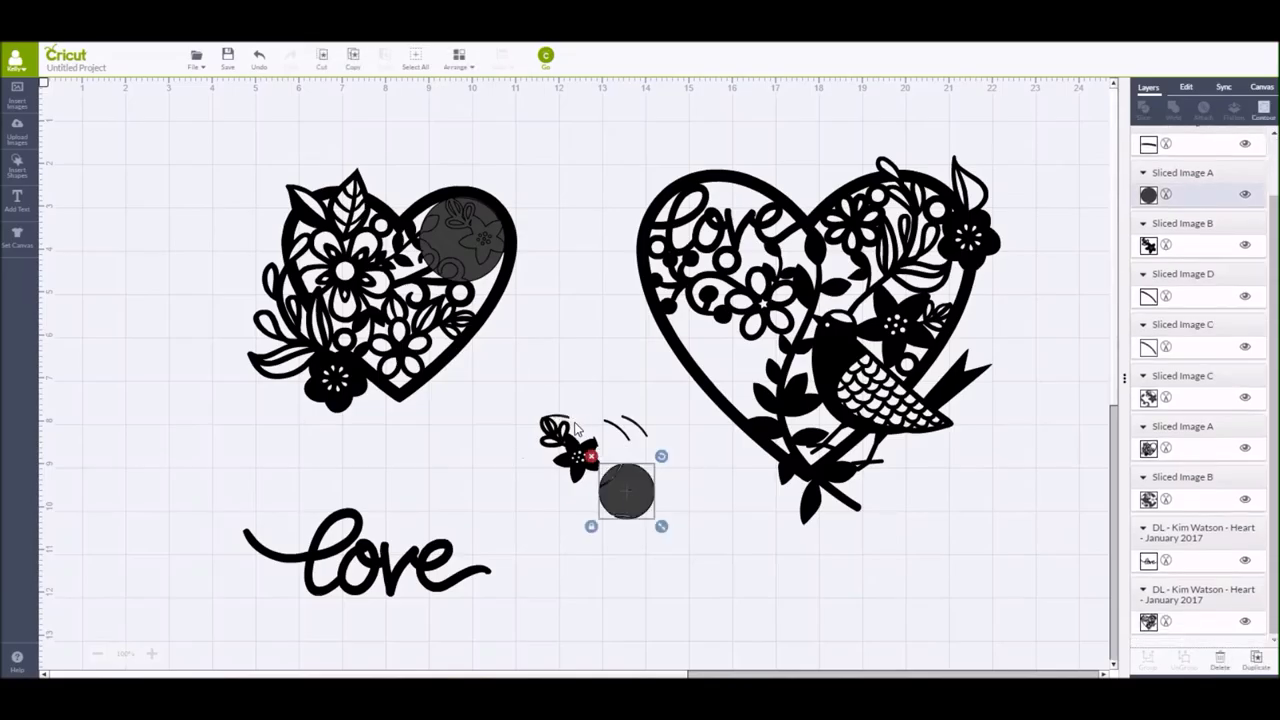
{"action": "left_click_drag", "start_coordinate": [575, 452], "coordinate": [724, 352]}
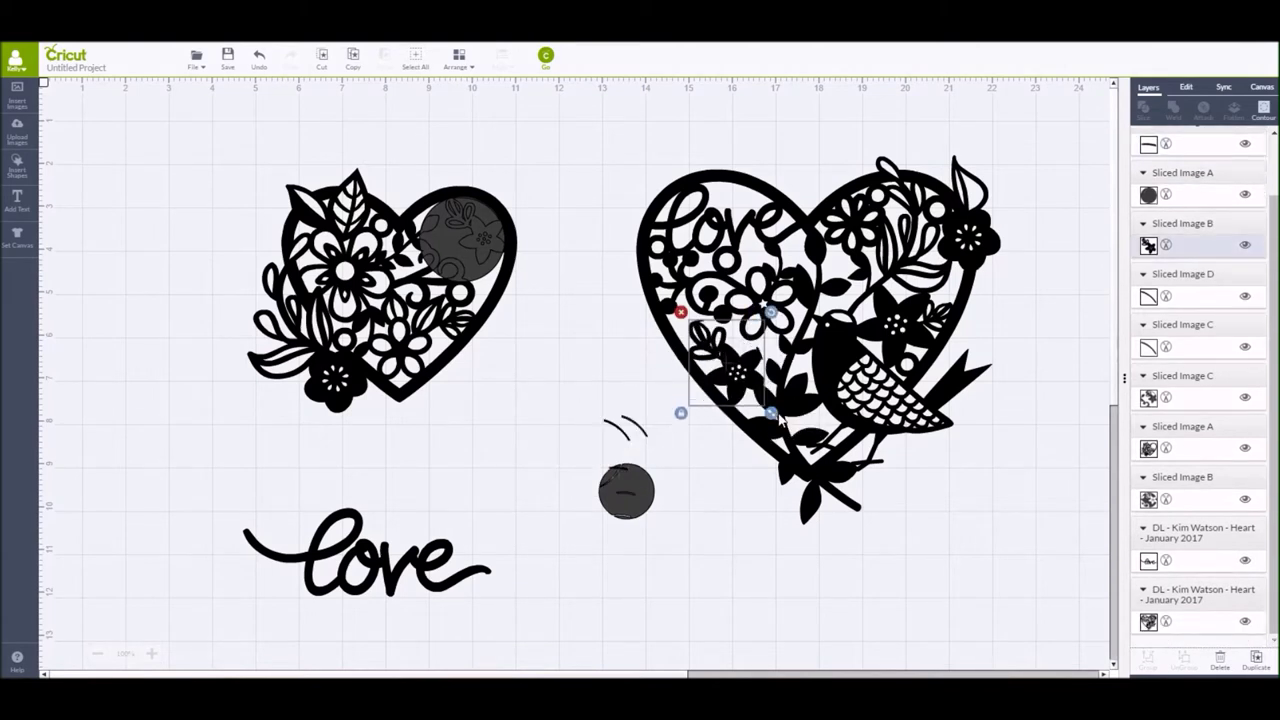
Adjust the flower piece's position and size, then mirror it vertically and horizontally
{"action": "left_click_drag", "start_coordinate": [724, 352], "coordinate": [717, 342]}
{"action": "left_click_drag", "start_coordinate": [764, 404], "coordinate": [773, 415]}
{"action": "left_click_drag", "start_coordinate": [785, 428], "coordinate": [787, 429]}
{"action": "left_click", "coordinate": [1186, 90]}
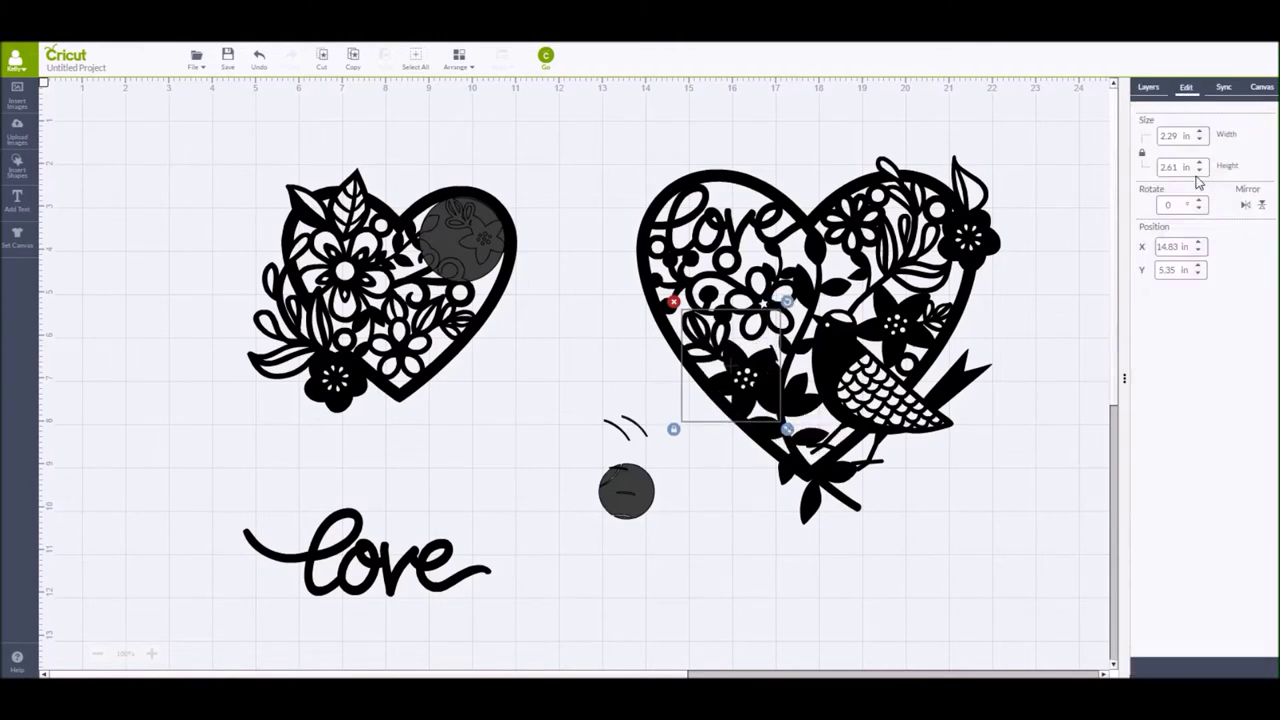
{"action": "left_click", "coordinate": [1263, 206]}
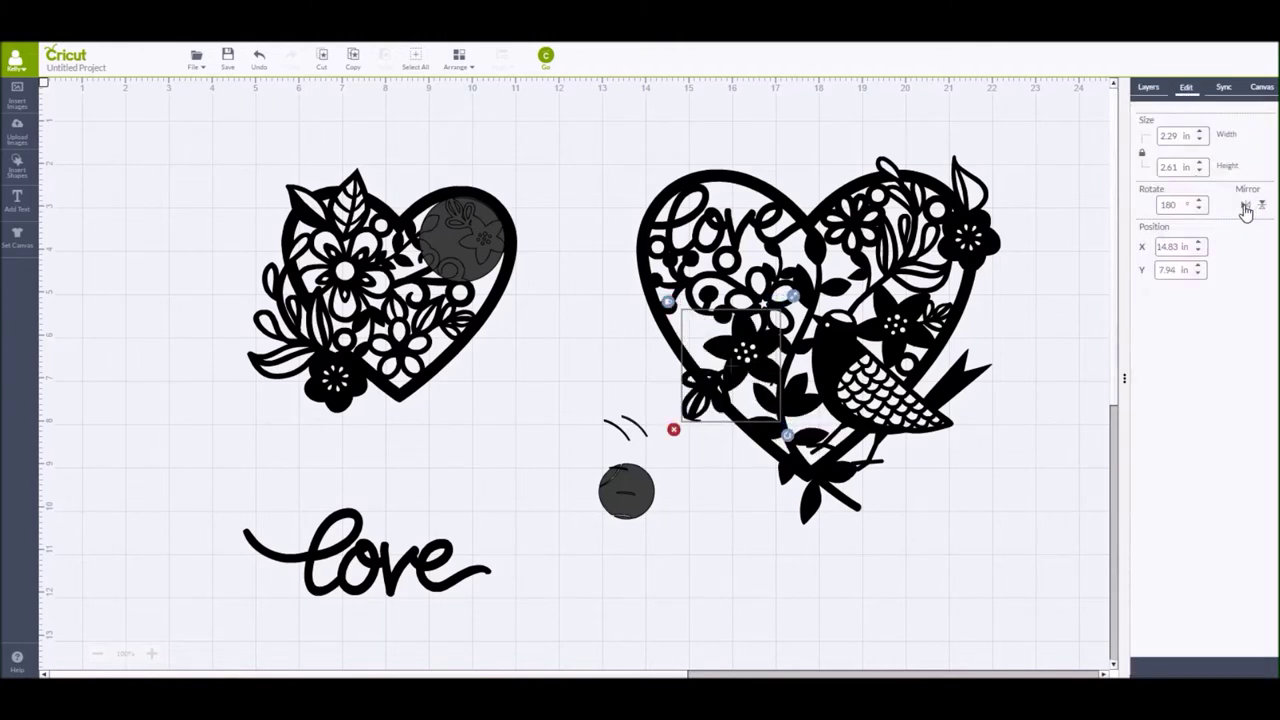
{"action": "left_click", "coordinate": [1246, 207]}
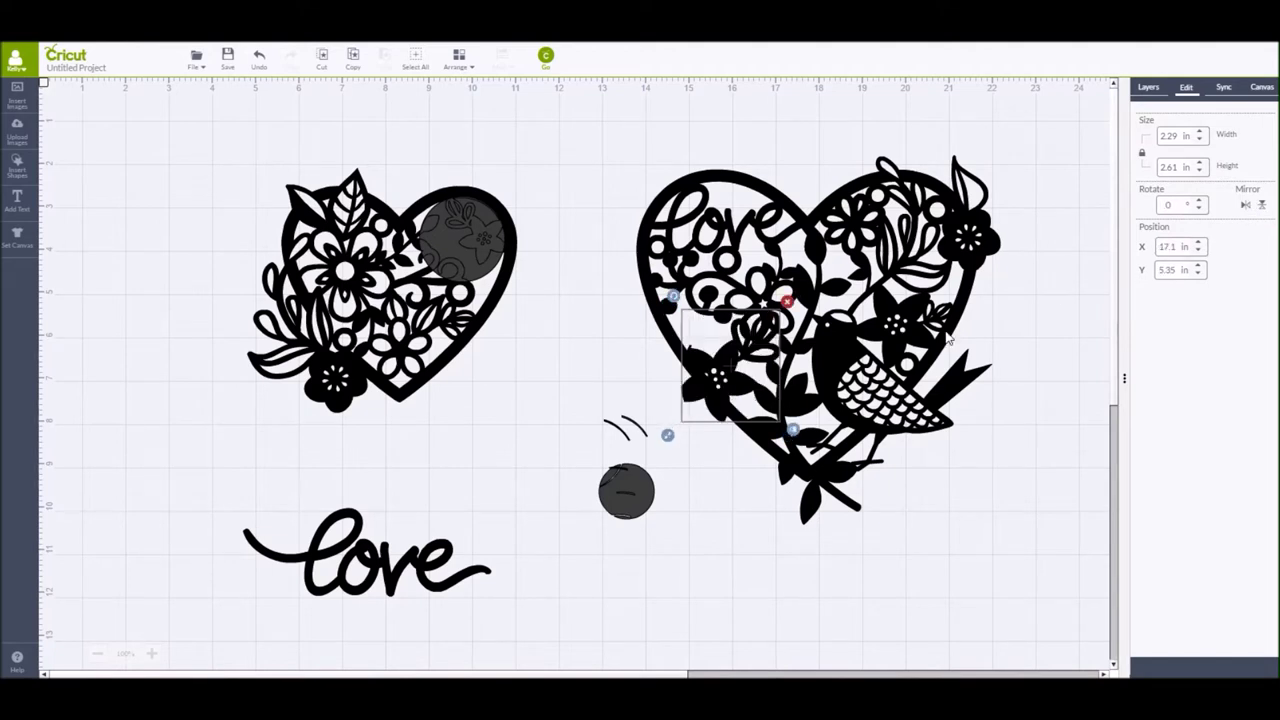
Rotate the flower piece to about 100.7° and shrink it to 1.83 × 2.09 in
{"action": "left_click_drag", "start_coordinate": [672, 300], "coordinate": [720, 352]}
{"action": "left_click_drag", "start_coordinate": [660, 414], "coordinate": [643, 391]}
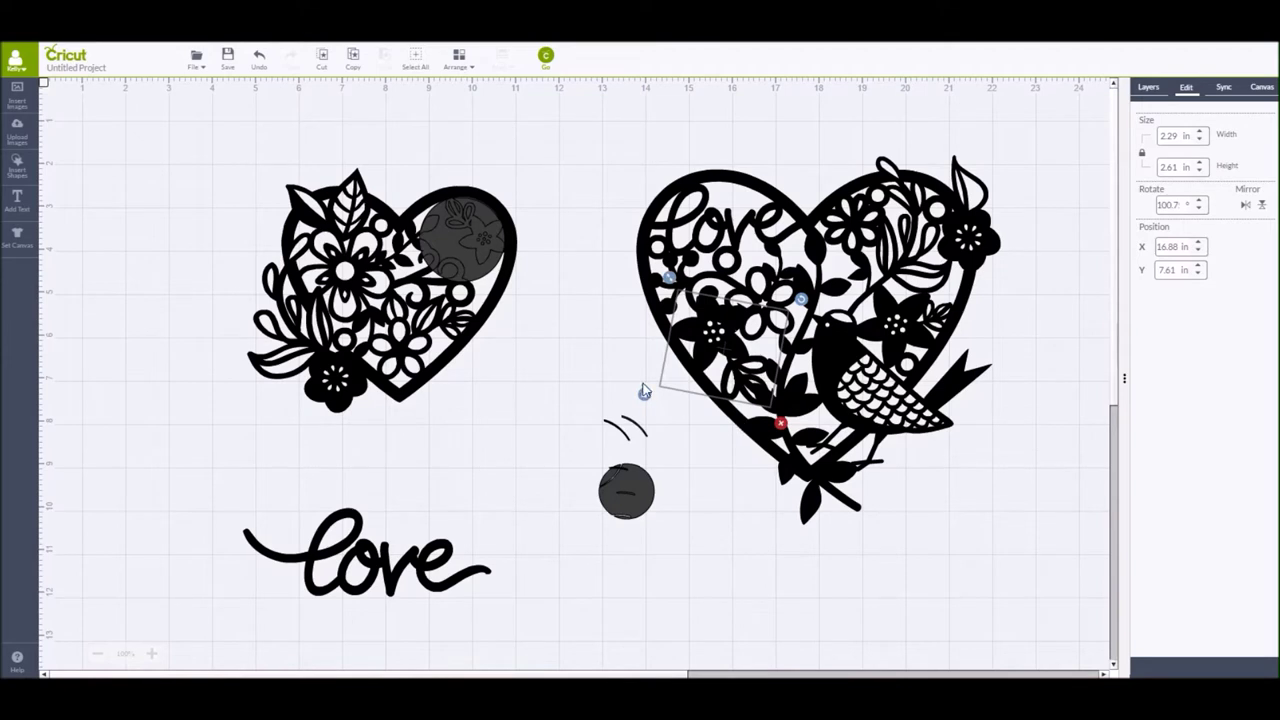
{"action": "mouse_move", "coordinate": [674, 286]}
{"action": "left_mouse_down"}
{"action": "mouse_move", "coordinate": [686, 294]}
{"action": "mouse_move", "coordinate": [670, 297]}
{"action": "left_mouse_up"}
{"action": "left_click", "coordinate": [507, 391]}
{"action": "left_click", "coordinate": [764, 342]}
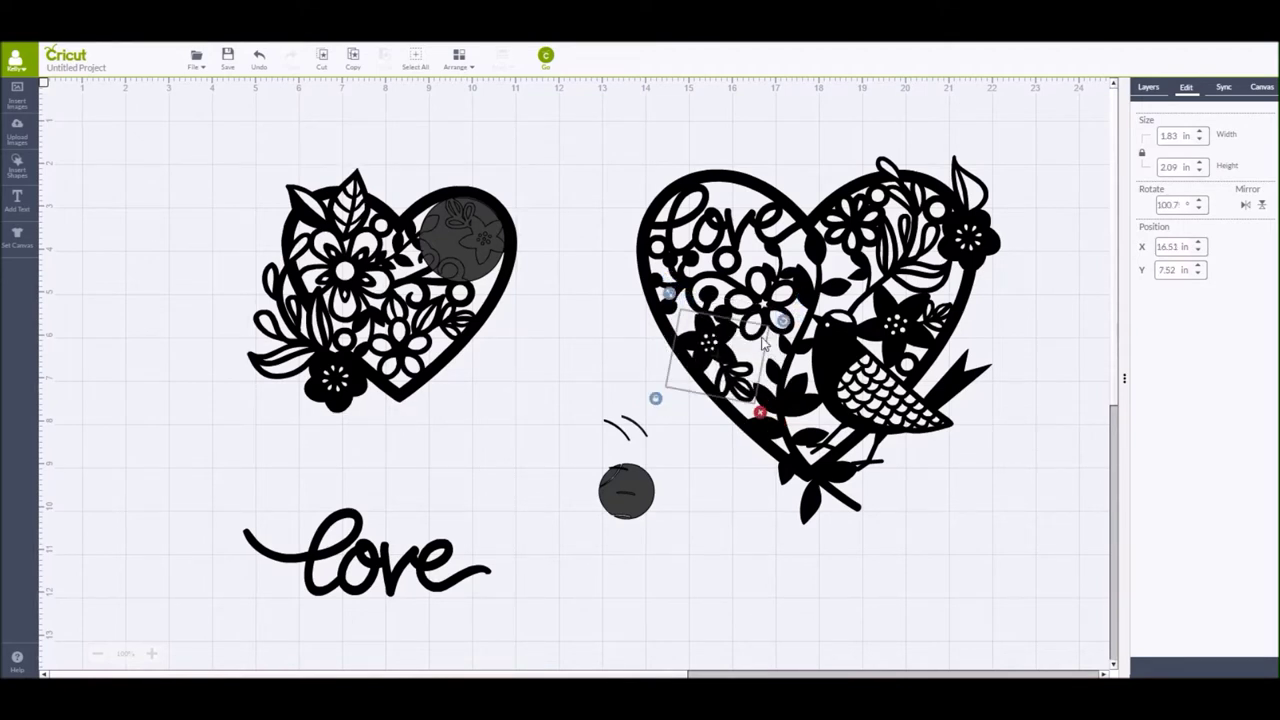
{"action": "left_click", "coordinate": [668, 290]}
{"action": "left_click", "coordinate": [1148, 87]}
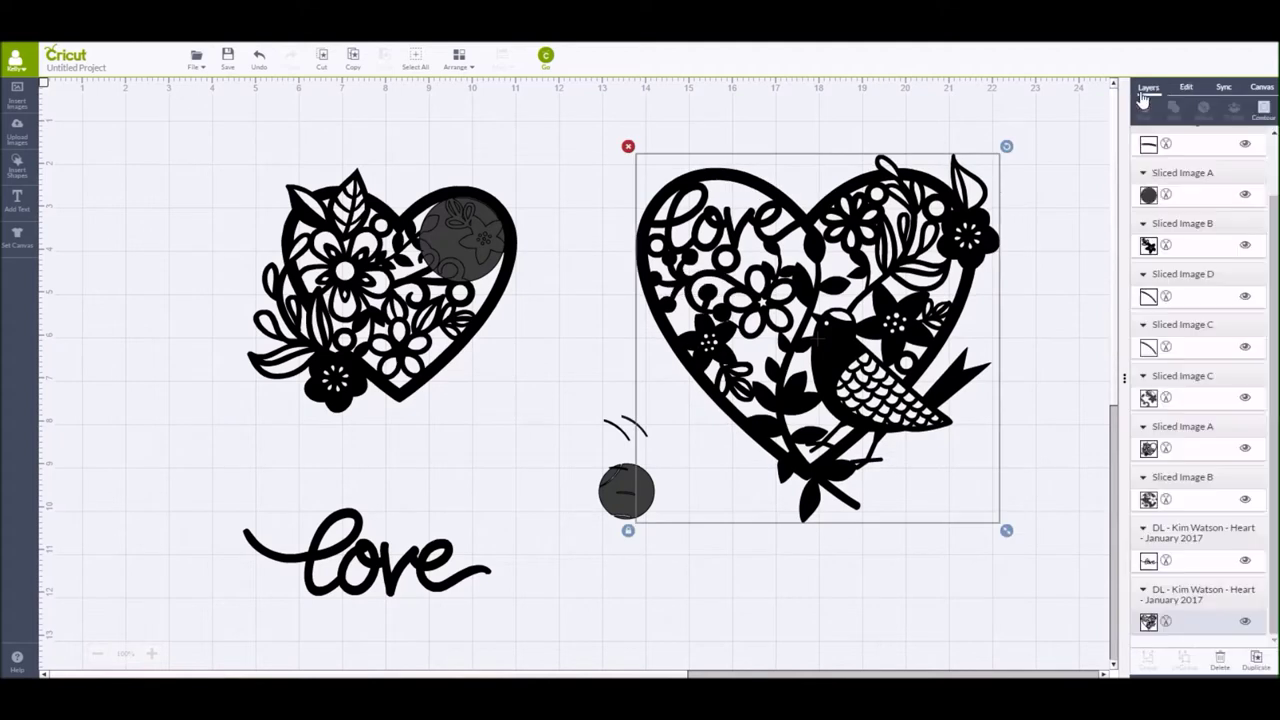
Delete the leftover circle and arc scraps, then weld the flower piece onto the large bird heart
{"action": "left_click", "coordinate": [1148, 246]}
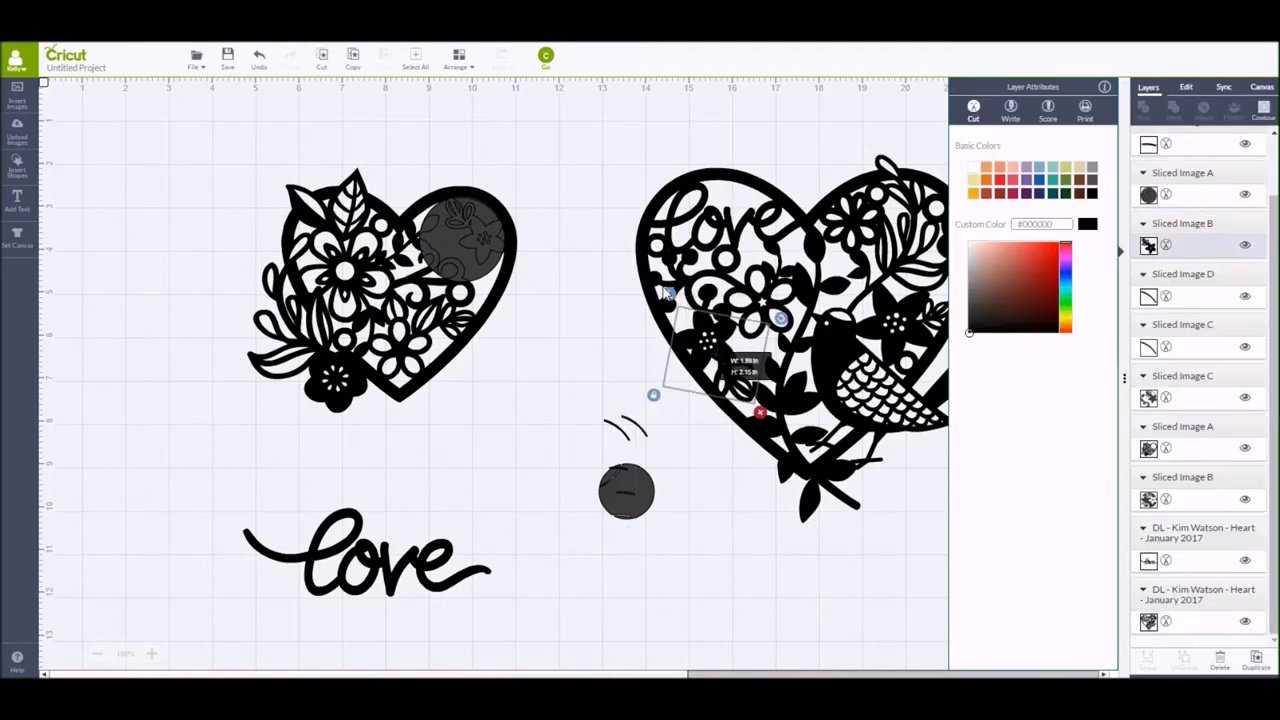
{"action": "left_click", "coordinate": [588, 366]}
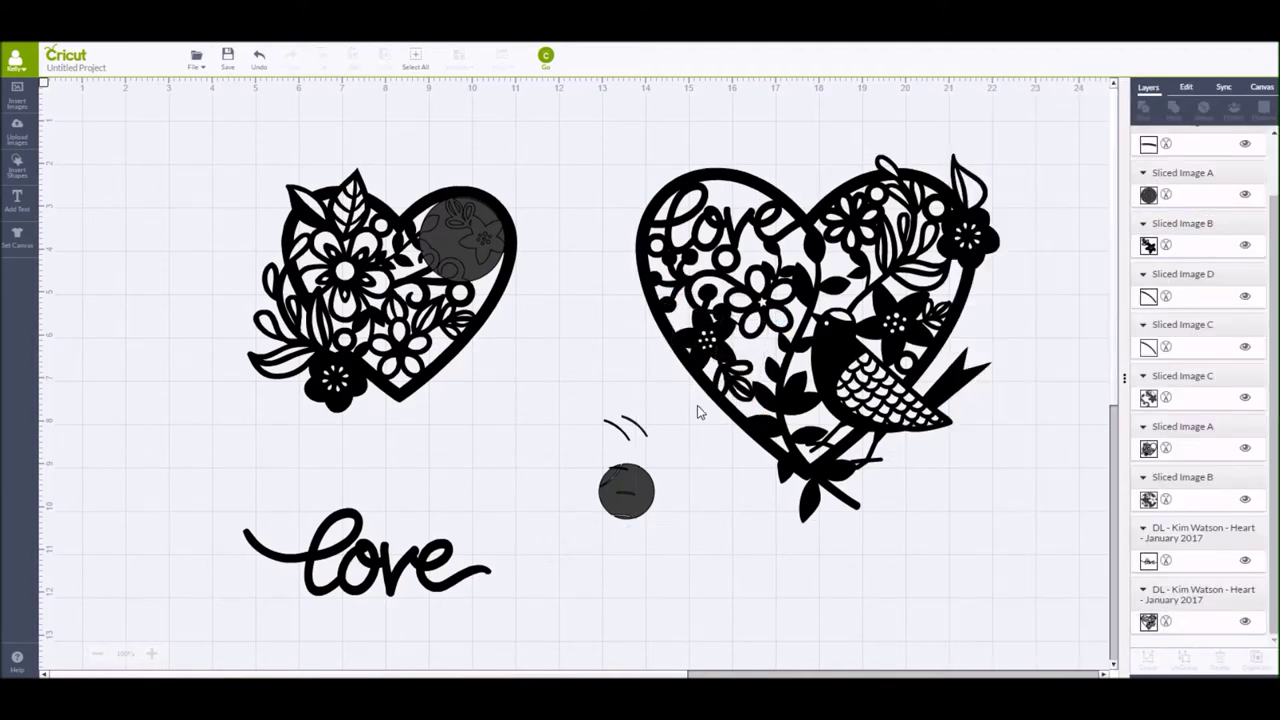
{"action": "mouse_move", "coordinate": [580, 125]}
{"action": "left_mouse_down"}
{"action": "mouse_move", "coordinate": [1046, 539]}
{"action": "mouse_move", "coordinate": [1063, 503]}
{"action": "left_mouse_up"}
{"action": "left_click_drag", "start_coordinate": [554, 374], "coordinate": [669, 563]}
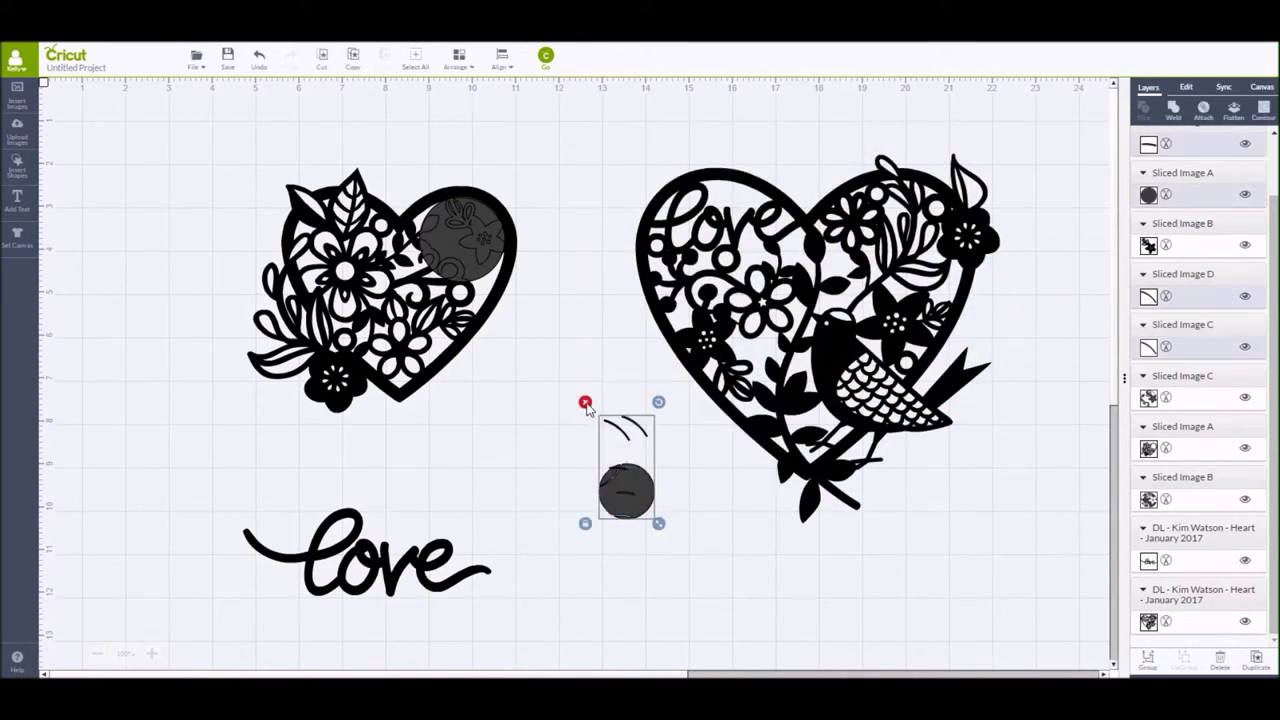
{"action": "left_click", "coordinate": [585, 403]}
{"action": "left_click_drag", "start_coordinate": [580, 122], "coordinate": [1048, 573]}
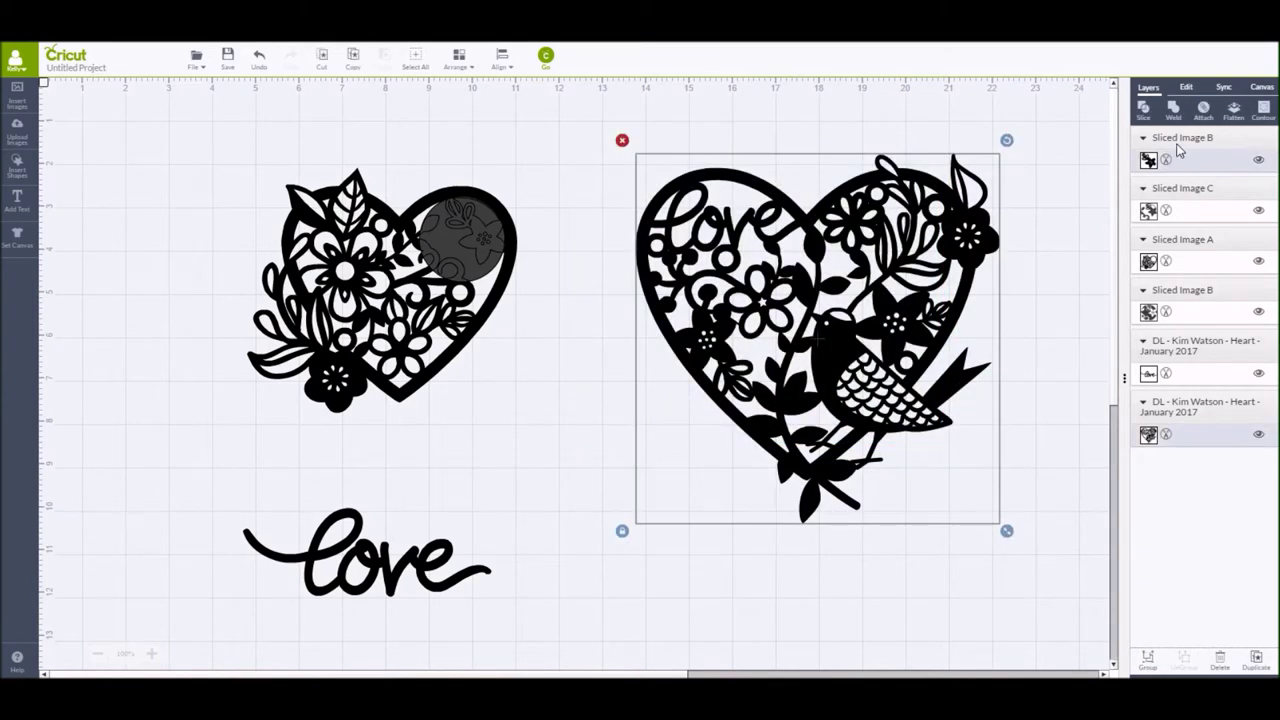
{"action": "left_click", "coordinate": [1175, 118]}
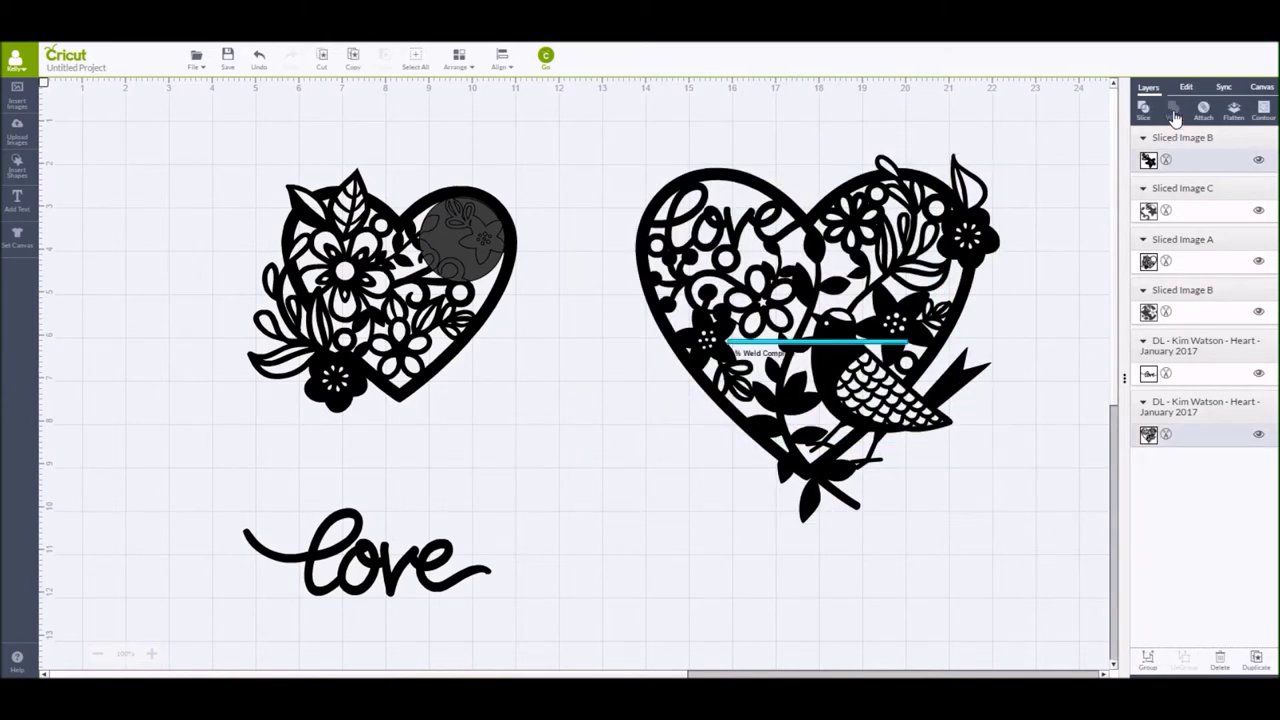